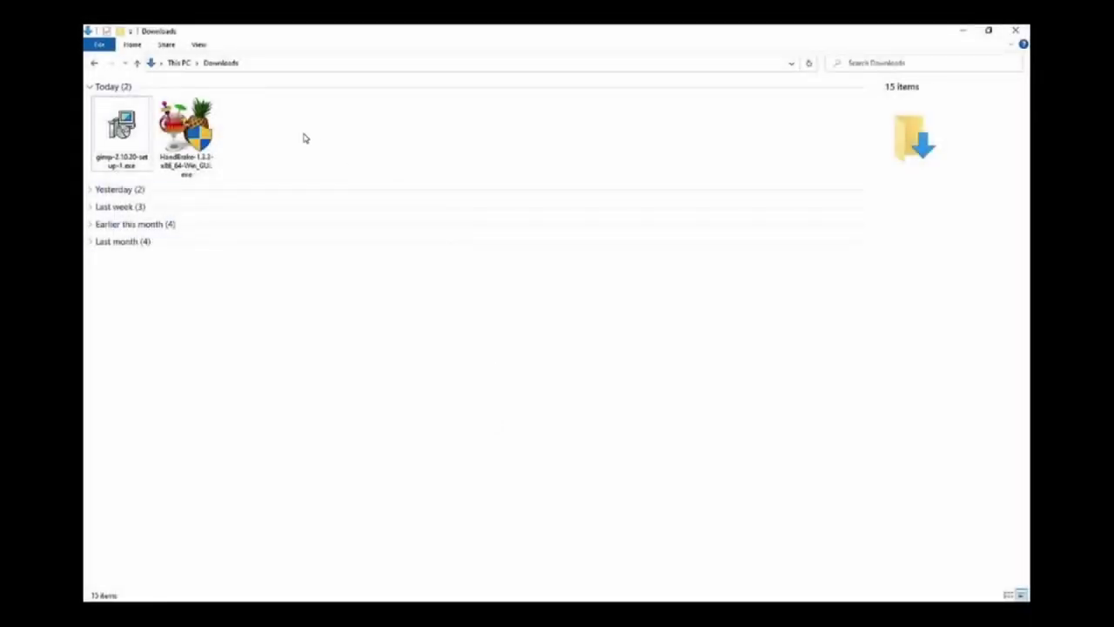
Install GIMP from gimp-2.10.20-setup-1.exe for the current user only, using Español as the setup language.
left_click(124, 126)
double_click(124, 126)
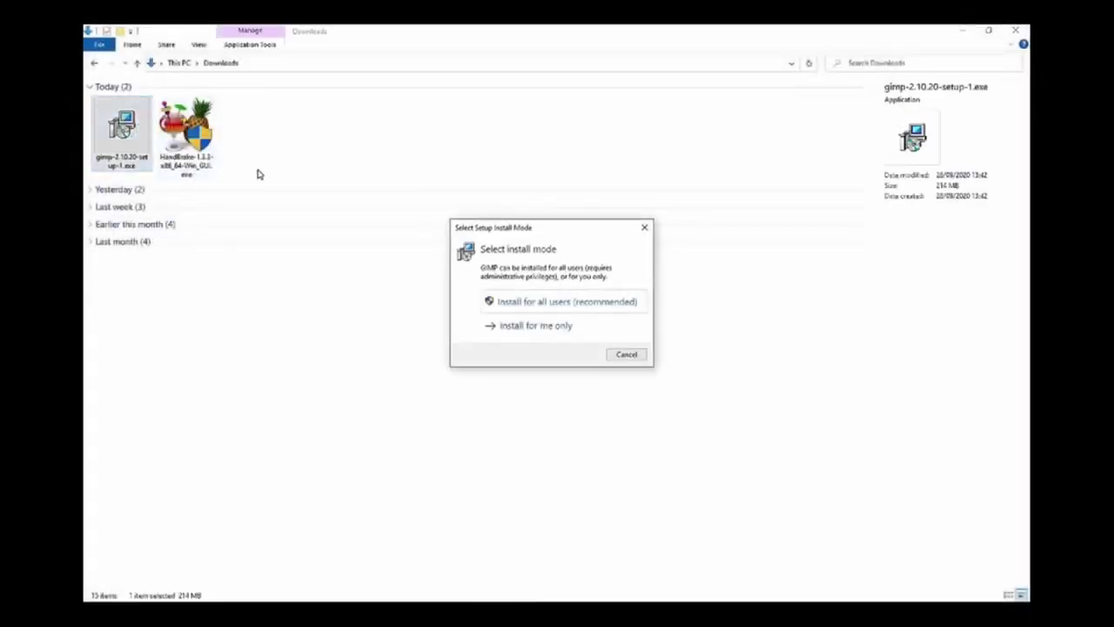
left_click(509, 329)
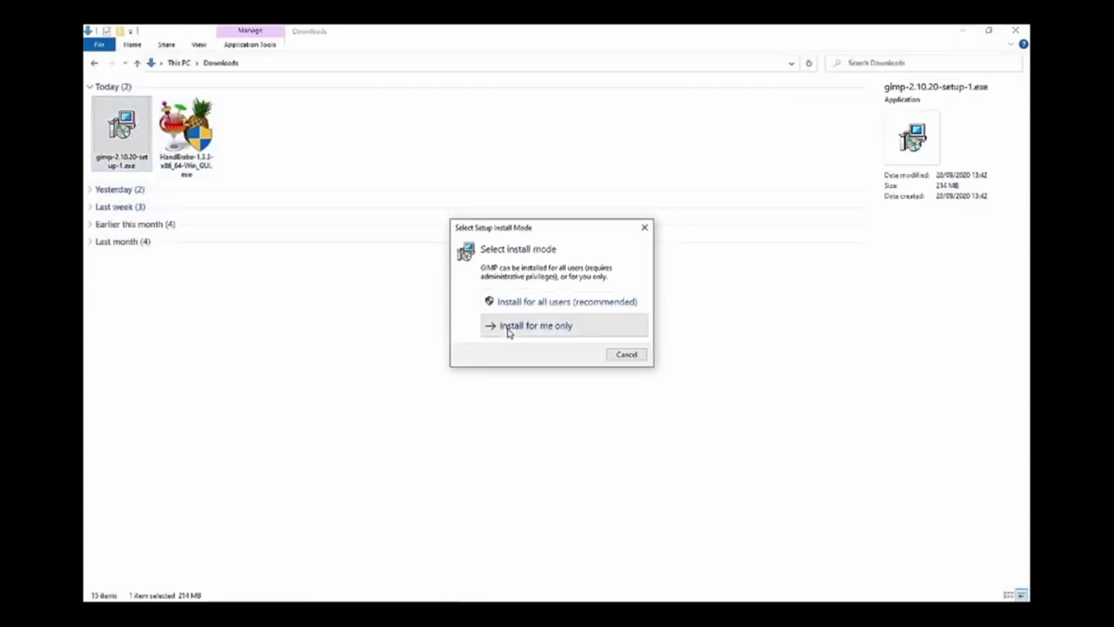
left_click(551, 318)
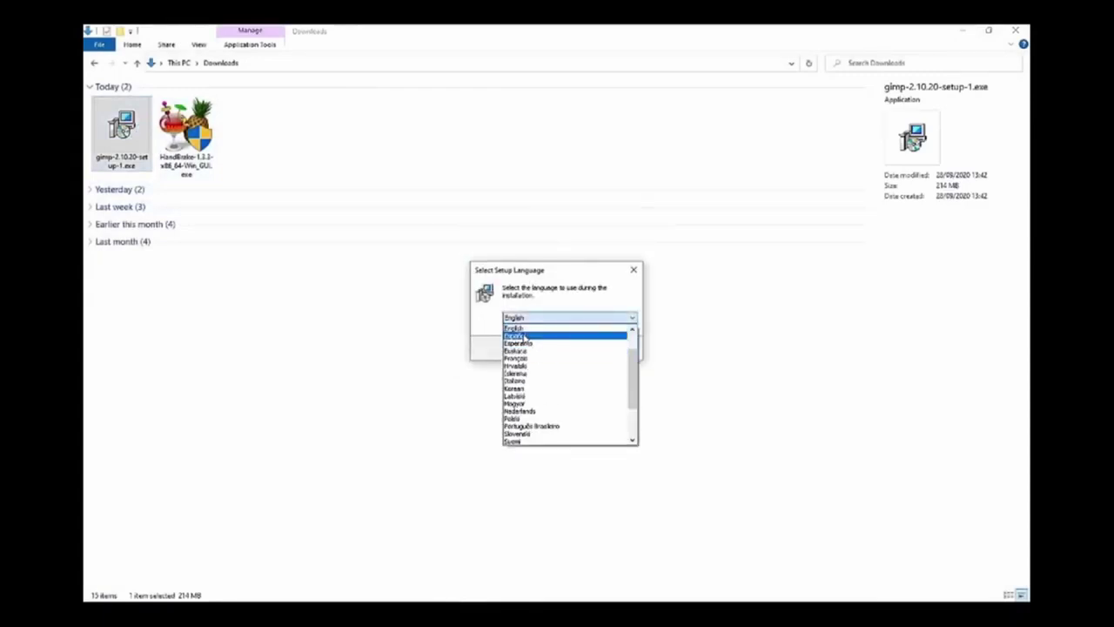
left_click(524, 337)
left_click(564, 348)
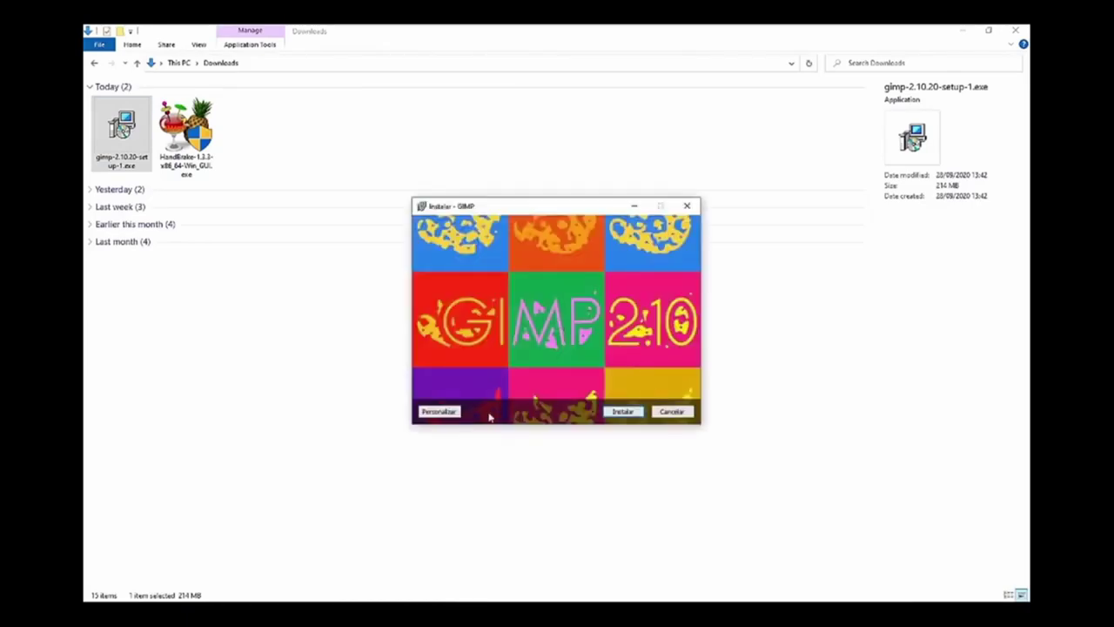
left_click(613, 411)
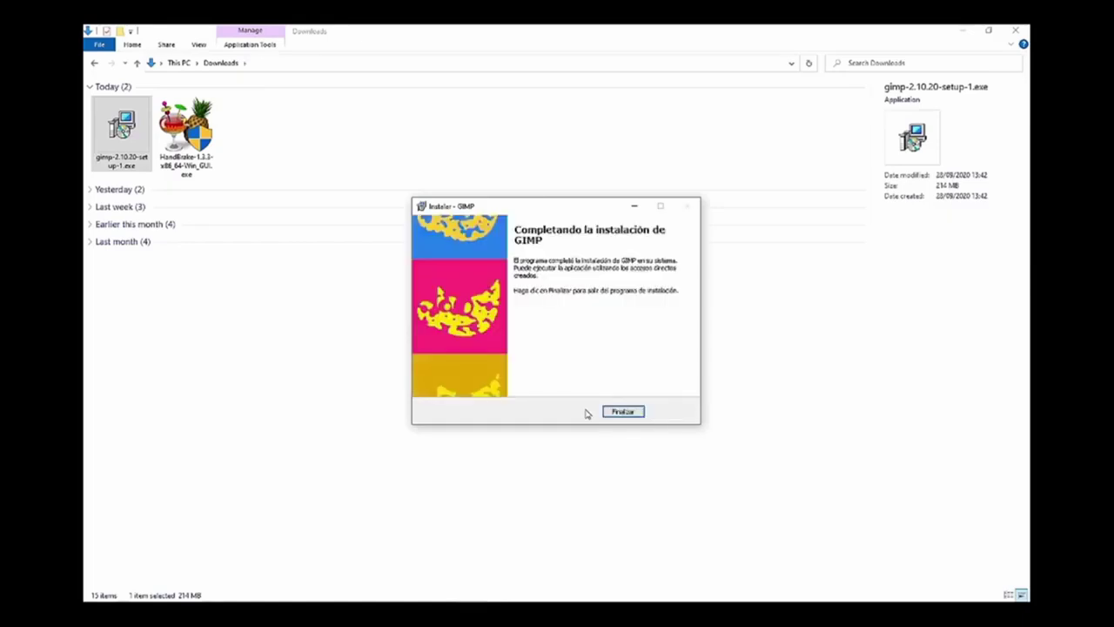
left_click(618, 413)
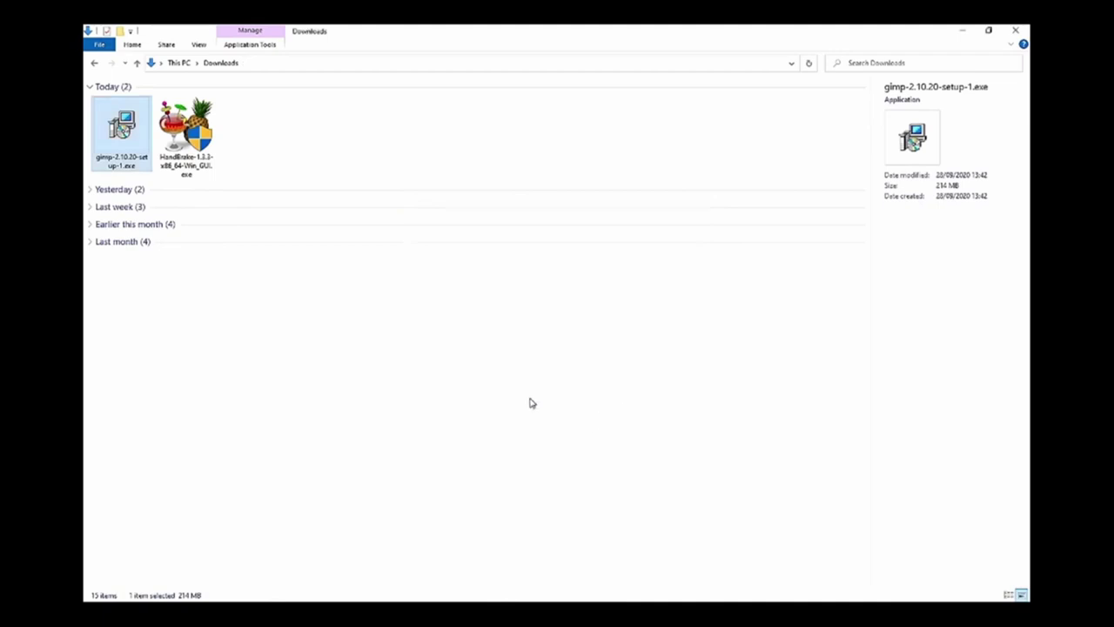
Install HandBrake 1.3.3 from its downloaded setup file into the default destination folder.
left_click(318, 323)
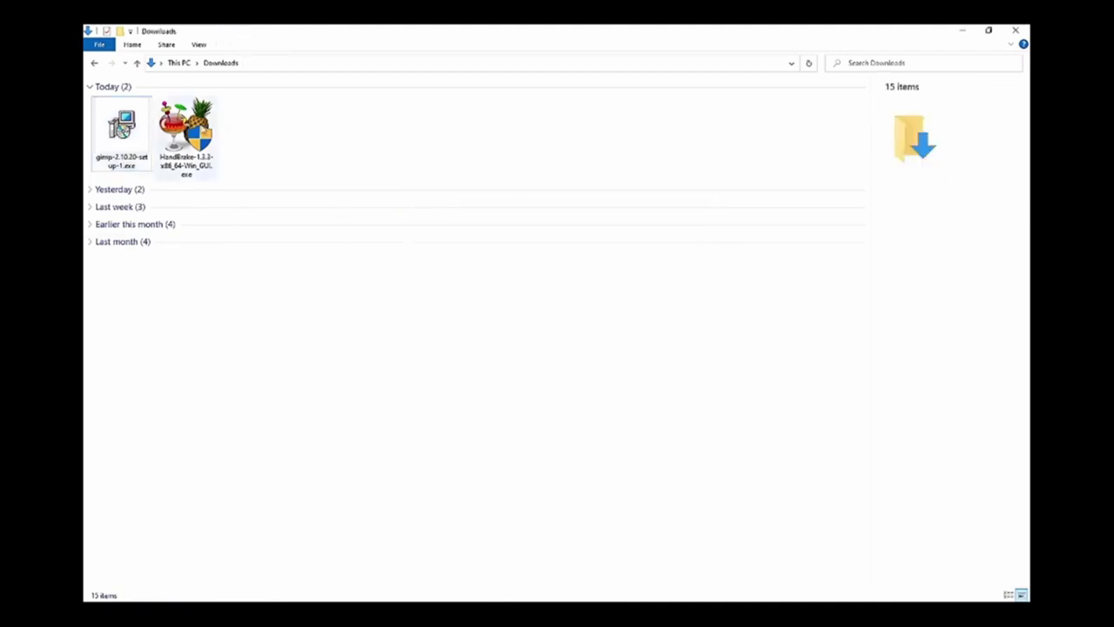
double_click(198, 131)
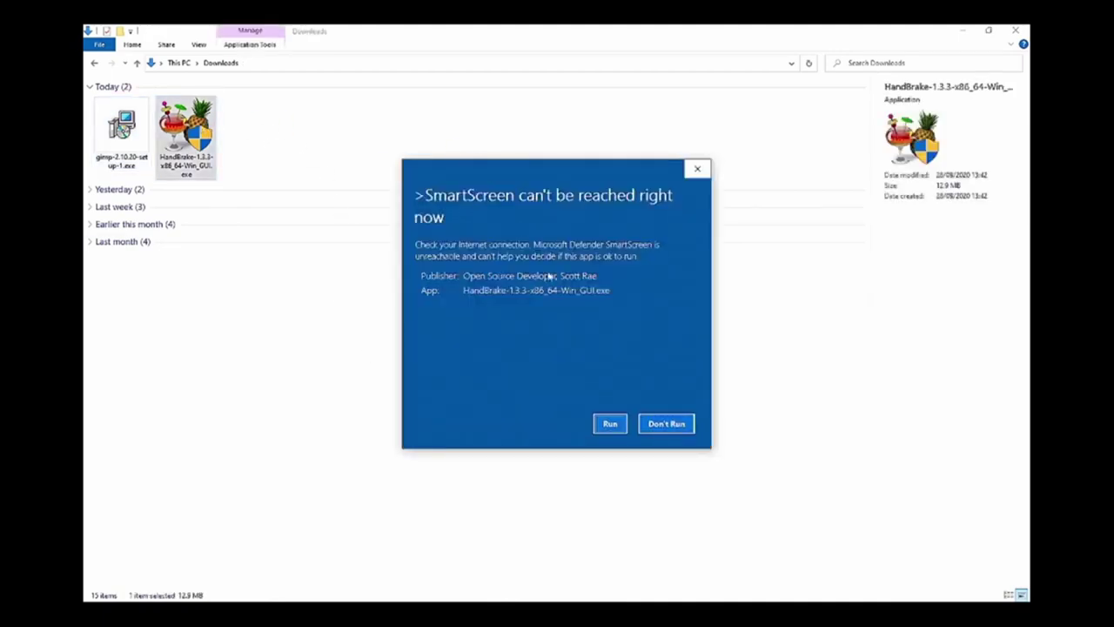
left_click(611, 426)
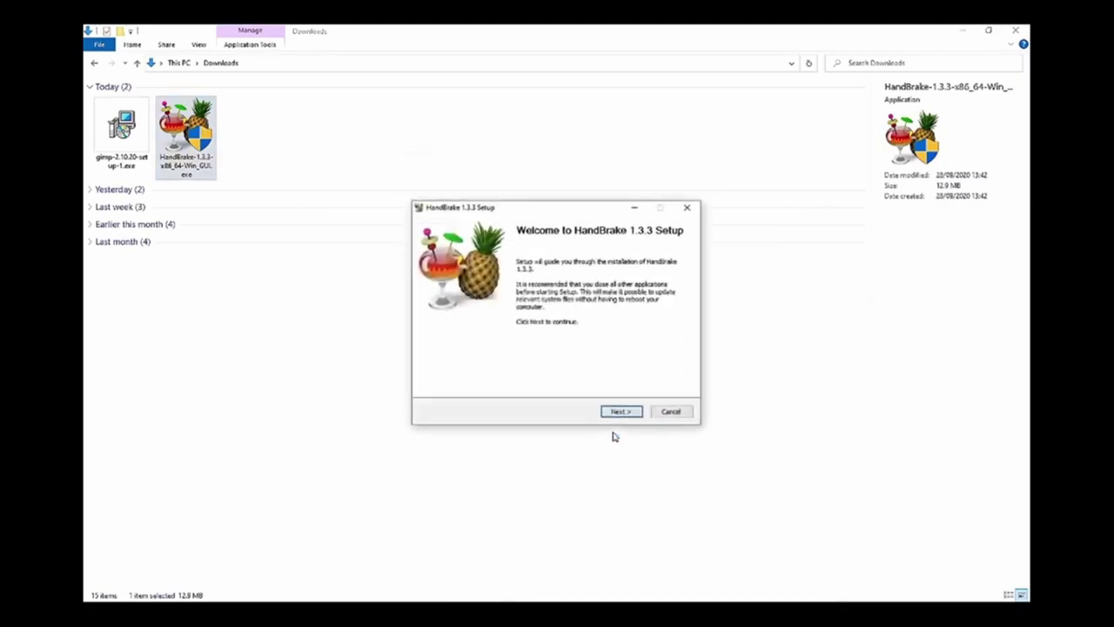
left_click(618, 412)
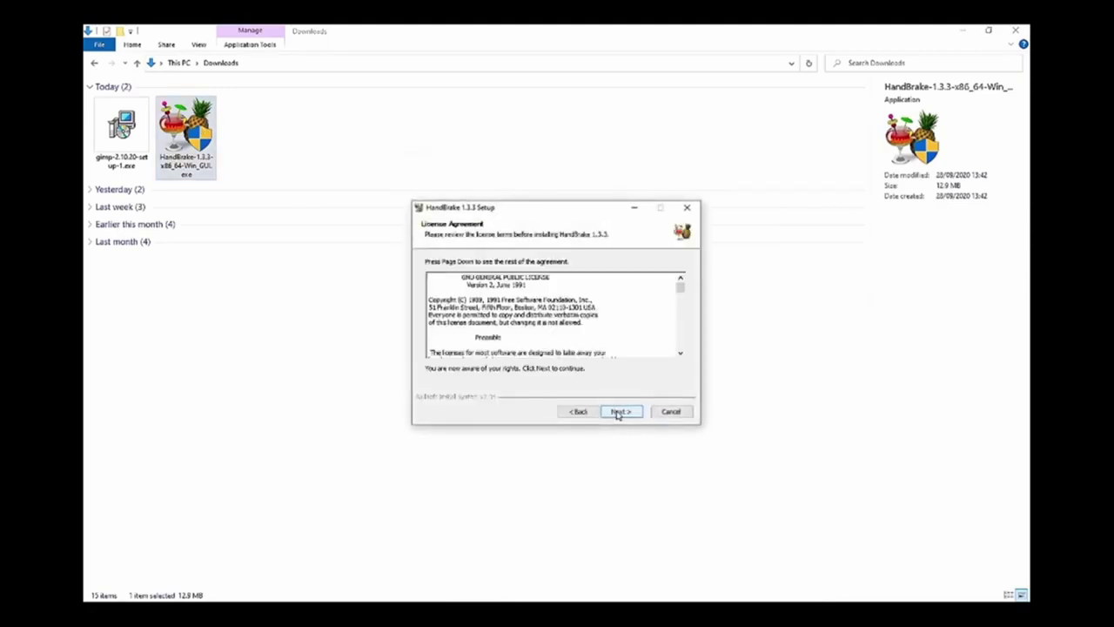
left_click(620, 415)
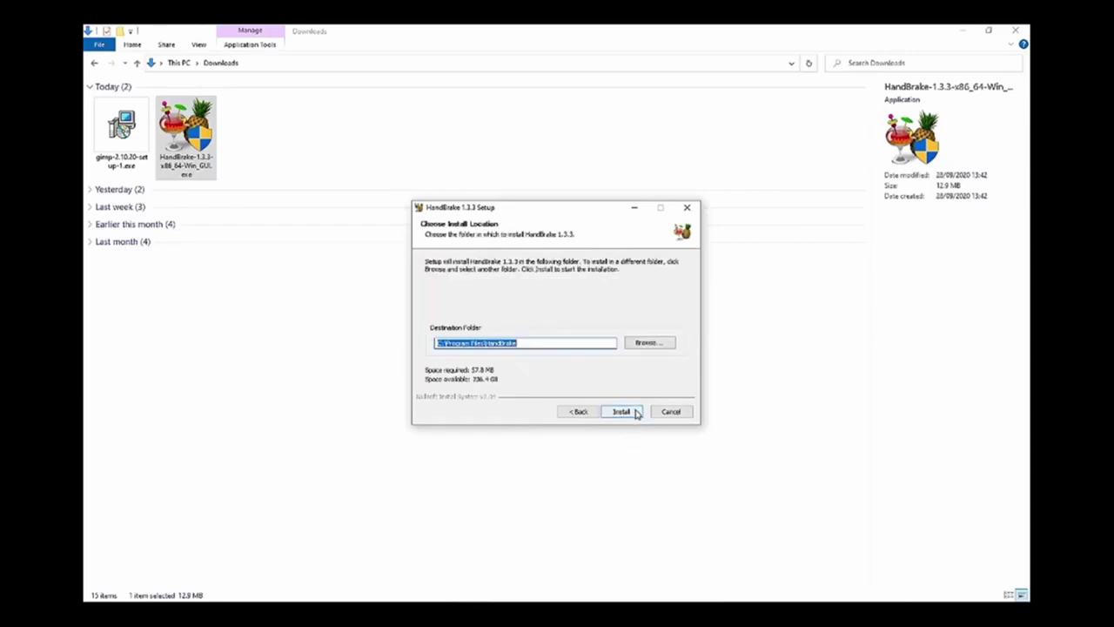
left_click(621, 413)
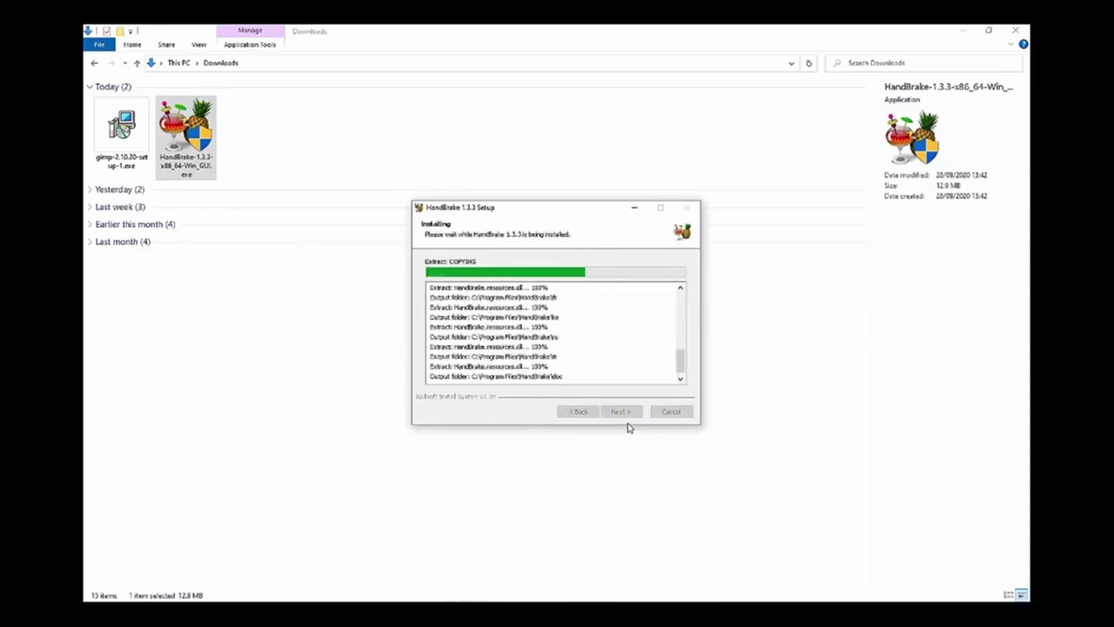
left_click(618, 411)
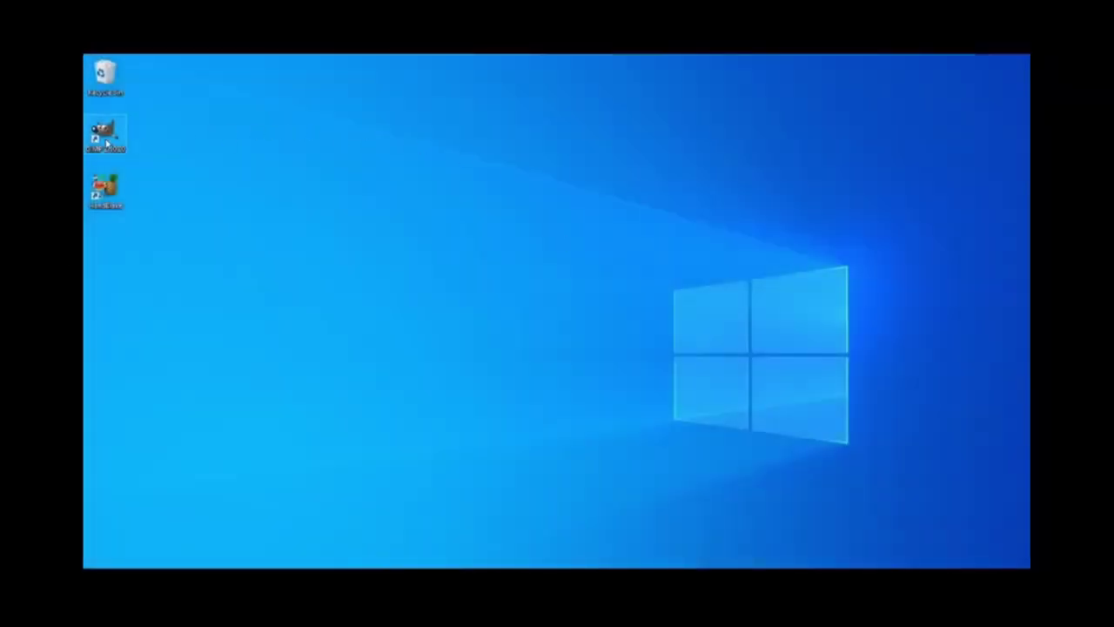
Launch GIMP and open 1148998.jpg from videotutorial_proyecto/originales in miraflores_sept_2020, keeping its embedded color profile.
double_click(106, 137)
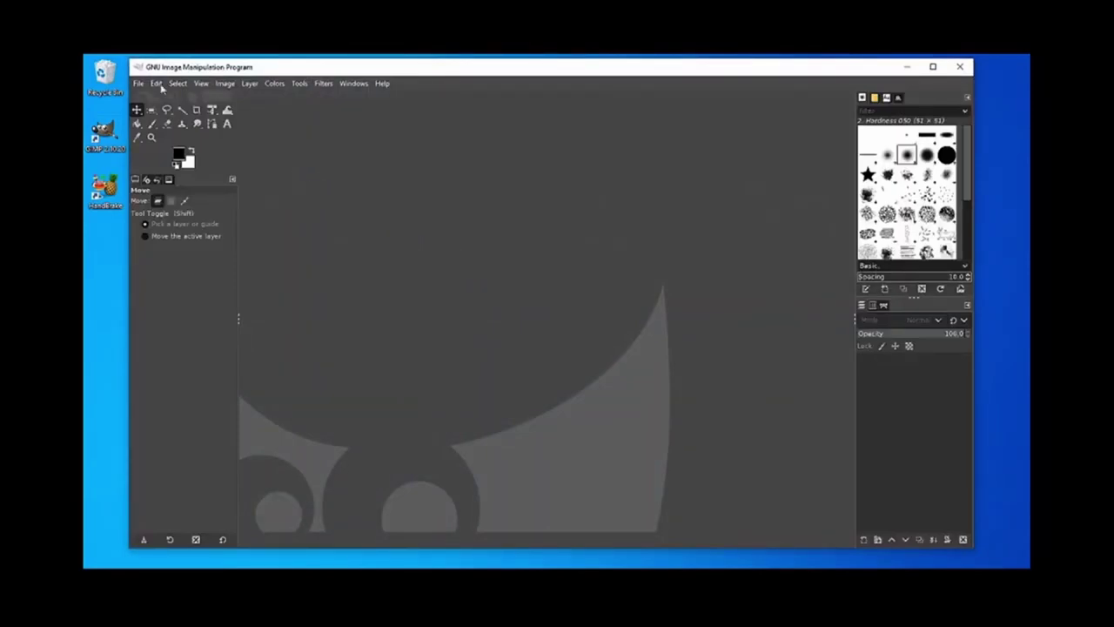
left_click(139, 83)
left_click(170, 127)
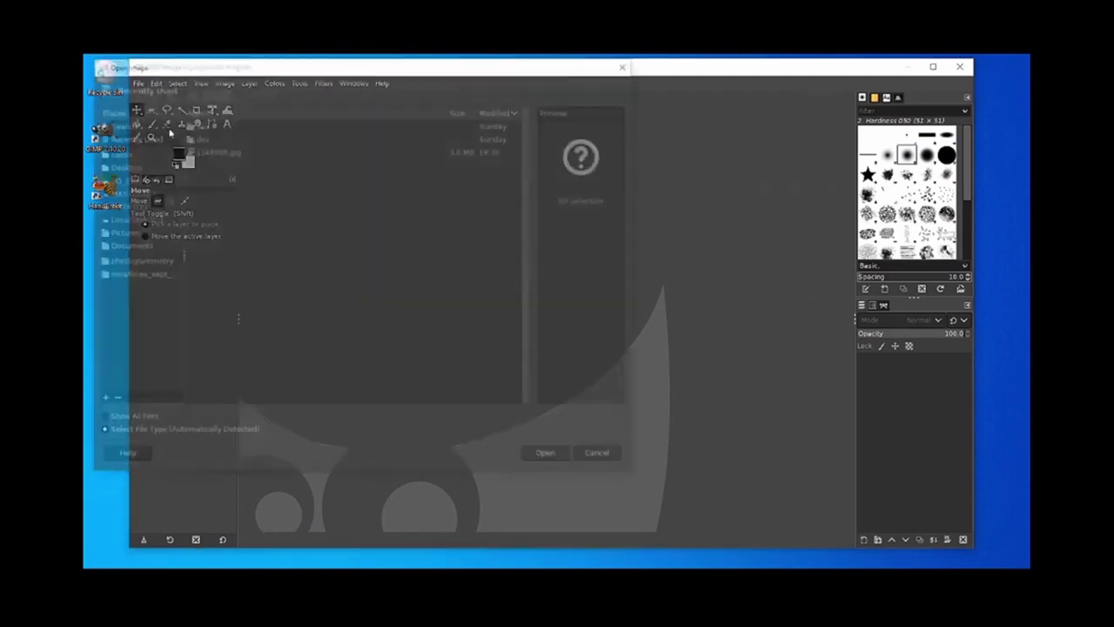
left_click(152, 273)
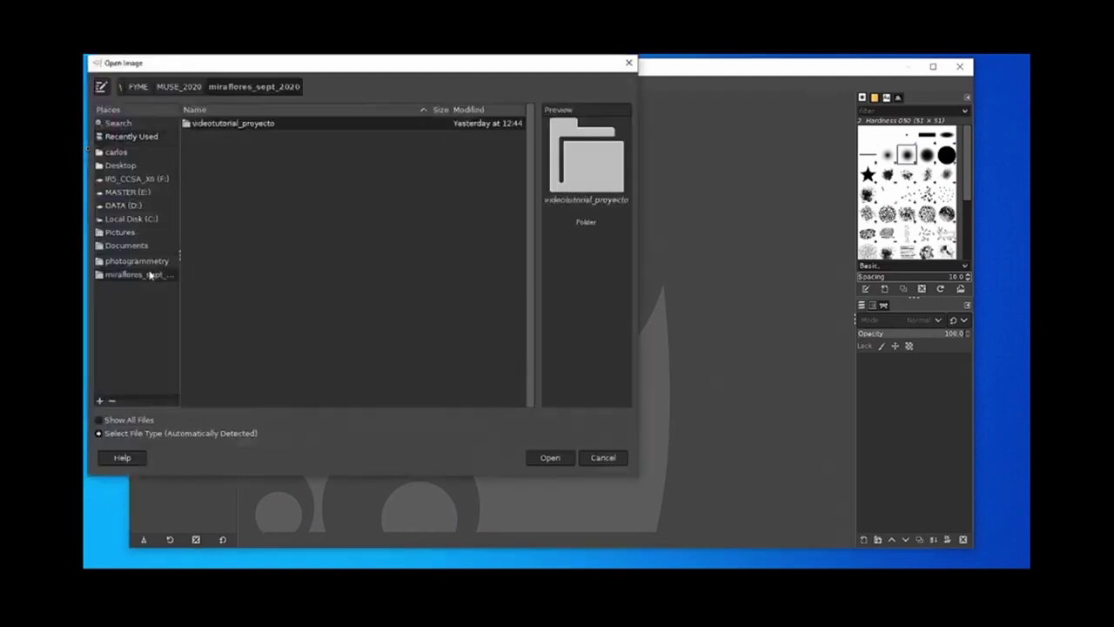
double_click(290, 124)
left_click(281, 137)
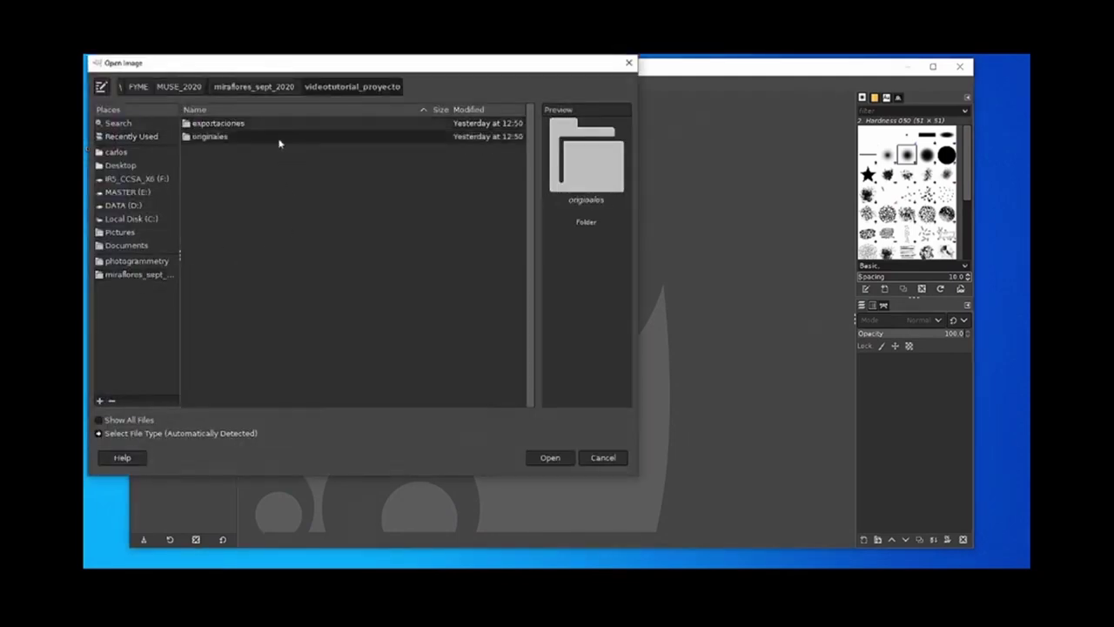
double_click(279, 141)
left_click(250, 139)
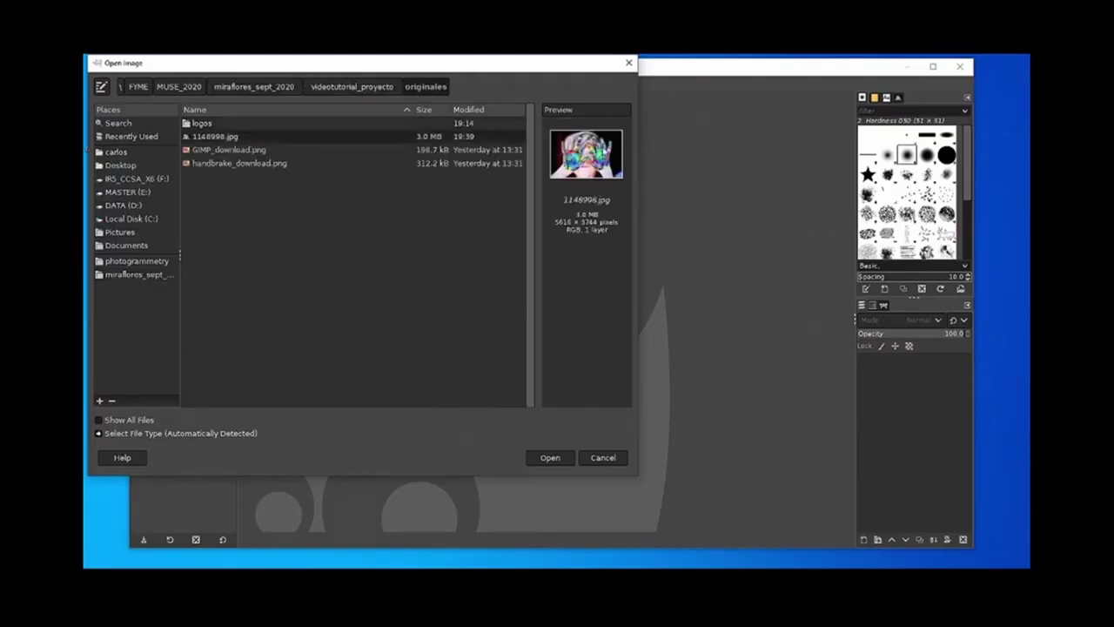
left_click(557, 457)
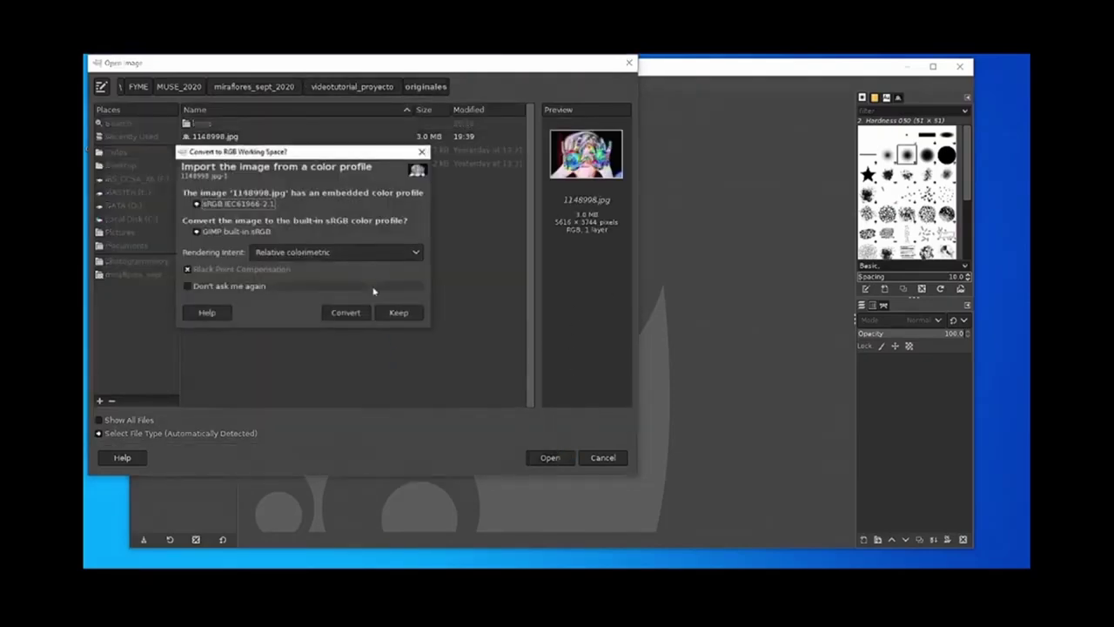
left_click(386, 312)
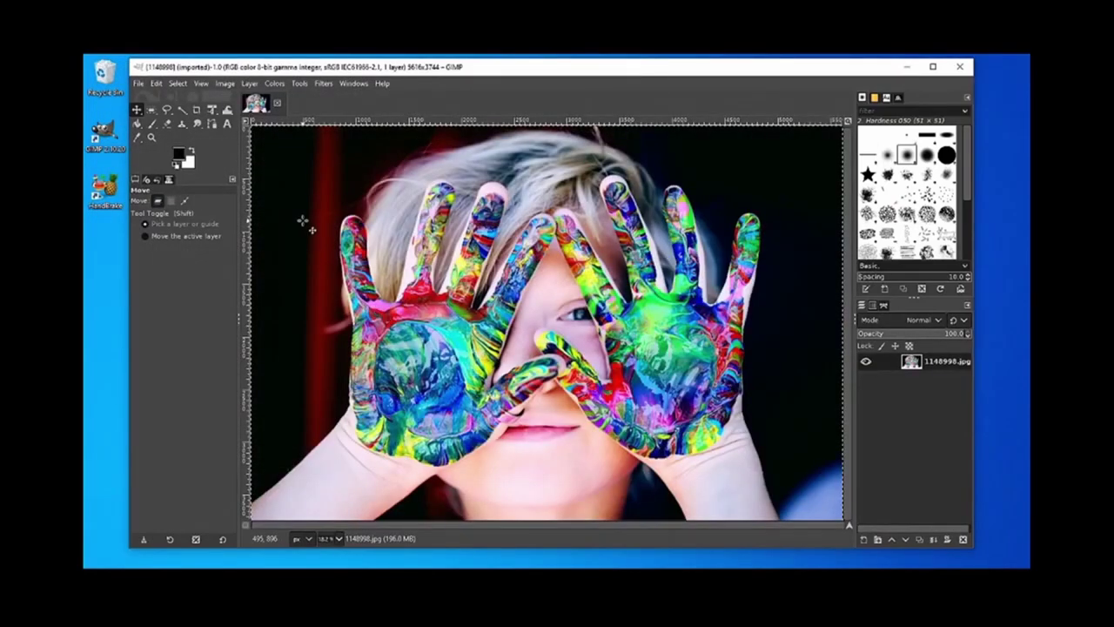
Start scaling the image and set its X and Y resolution to 150 pixels/in.
left_click(227, 85)
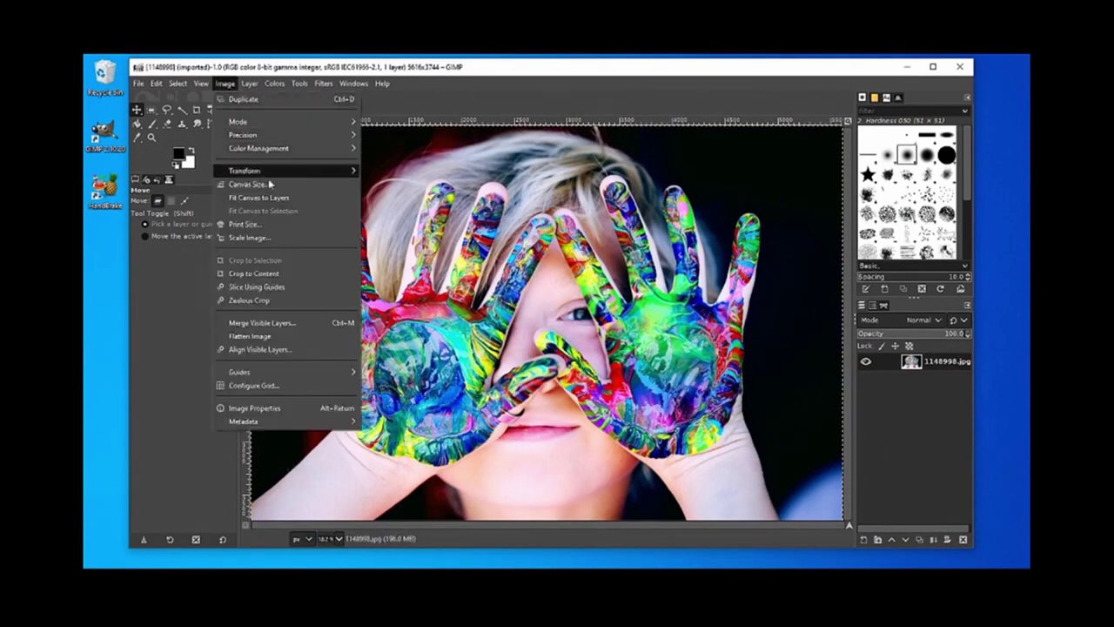
left_click(278, 238)
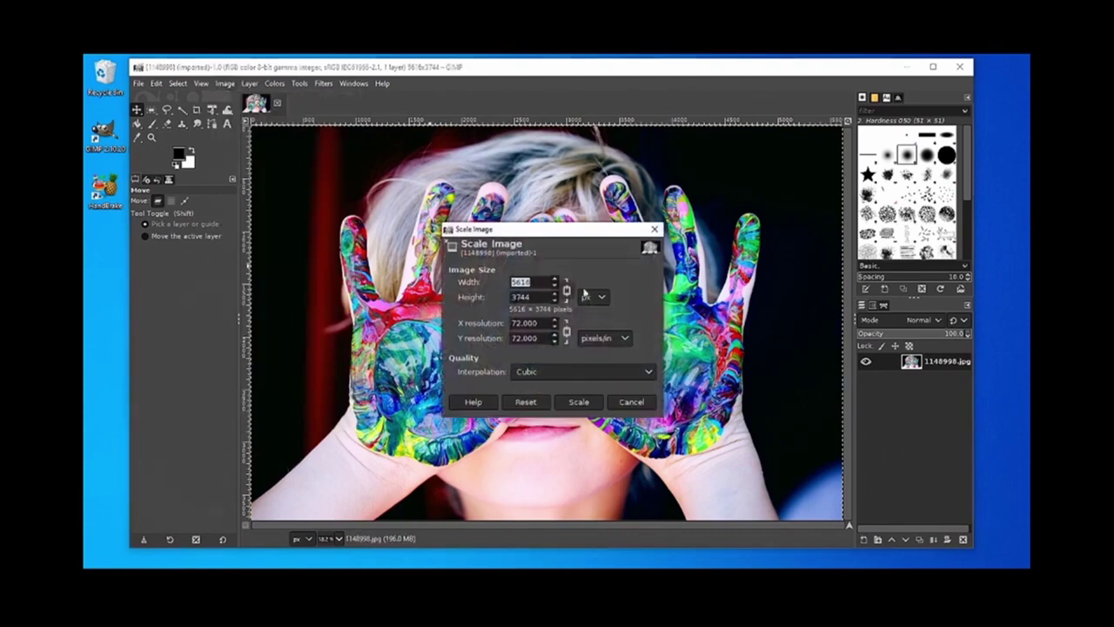
key("Tab")
key("Tab")
key("Tab")
key("Tab")
type("150")
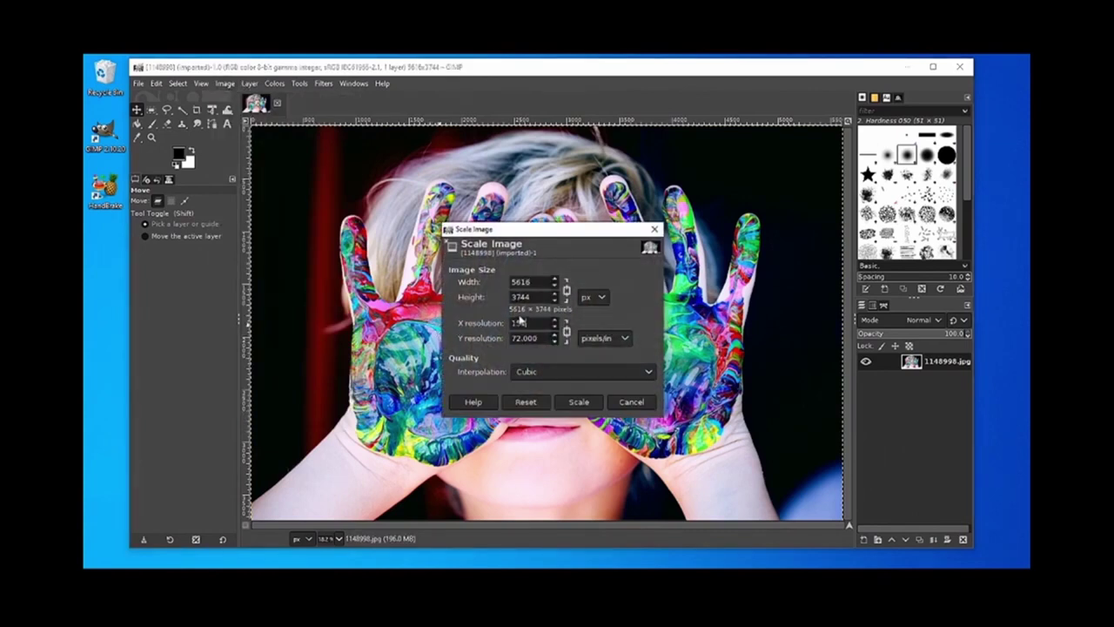
key("shift+Tab")
Switch the scaling size unit to centimeters and scale the image proportionally to a height of 29.701 cm.
left_click(587, 298)
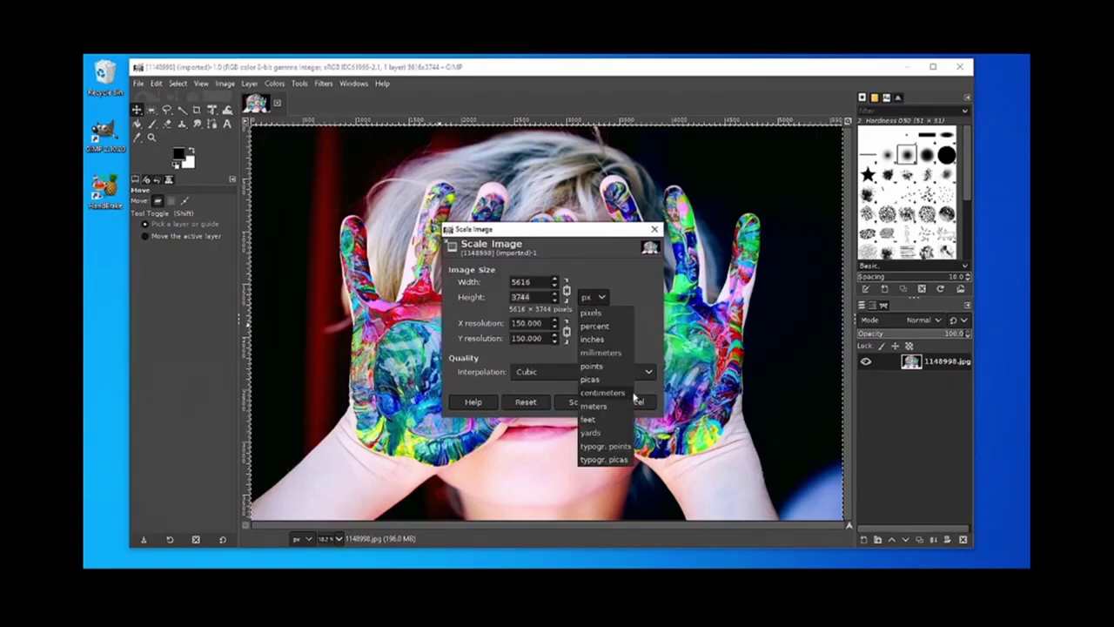
left_click(631, 393)
left_click(524, 297)
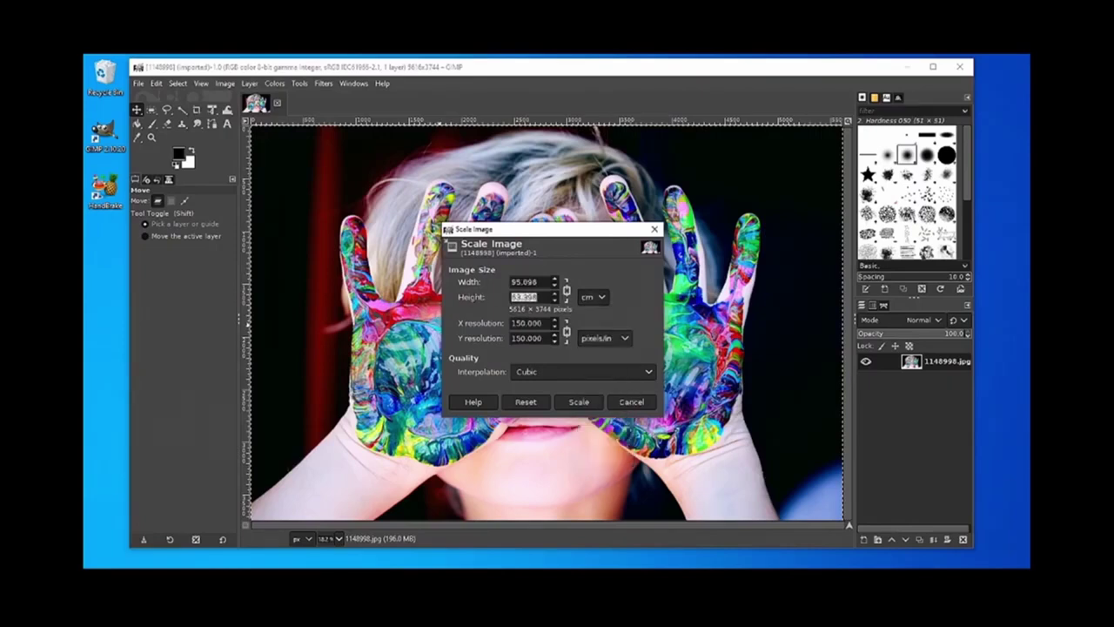
type("29.701")
left_click(534, 281)
left_click(574, 402)
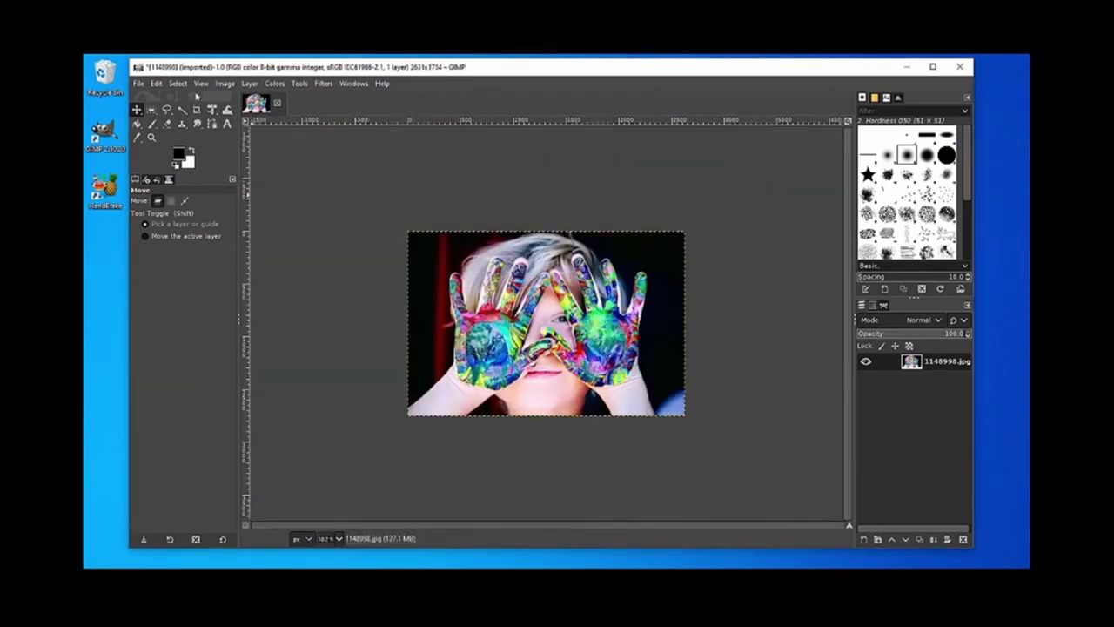
Resize the canvas to a width of 41.995 cm at unlinked proportions, with a horizontal image offset of about -41 px.
left_click(225, 84)
left_click(251, 182)
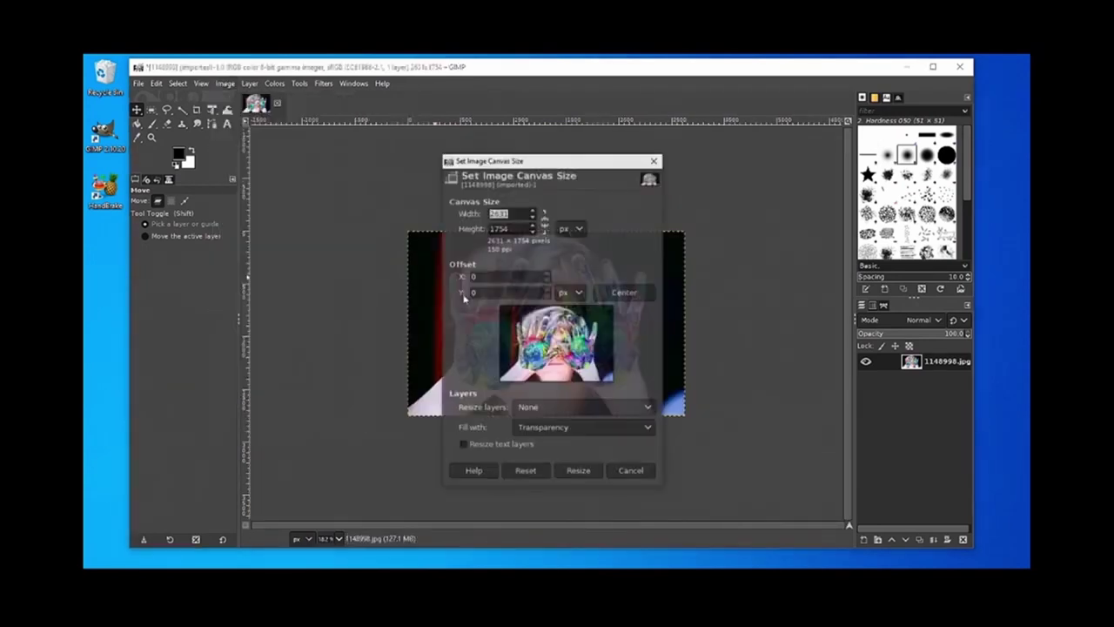
left_click(579, 228)
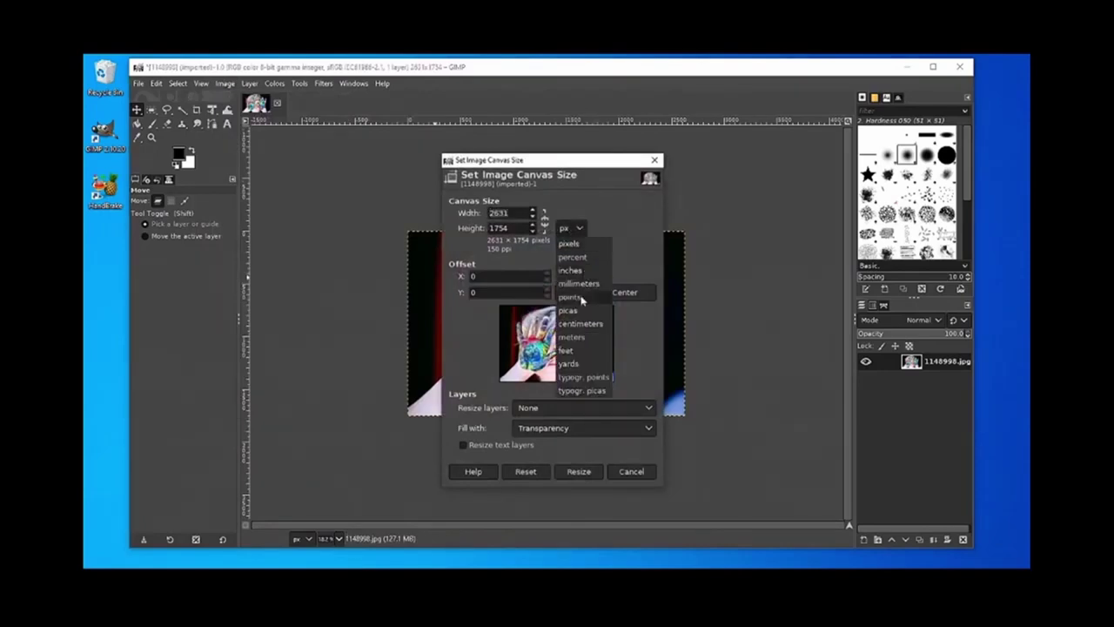
left_click(578, 323)
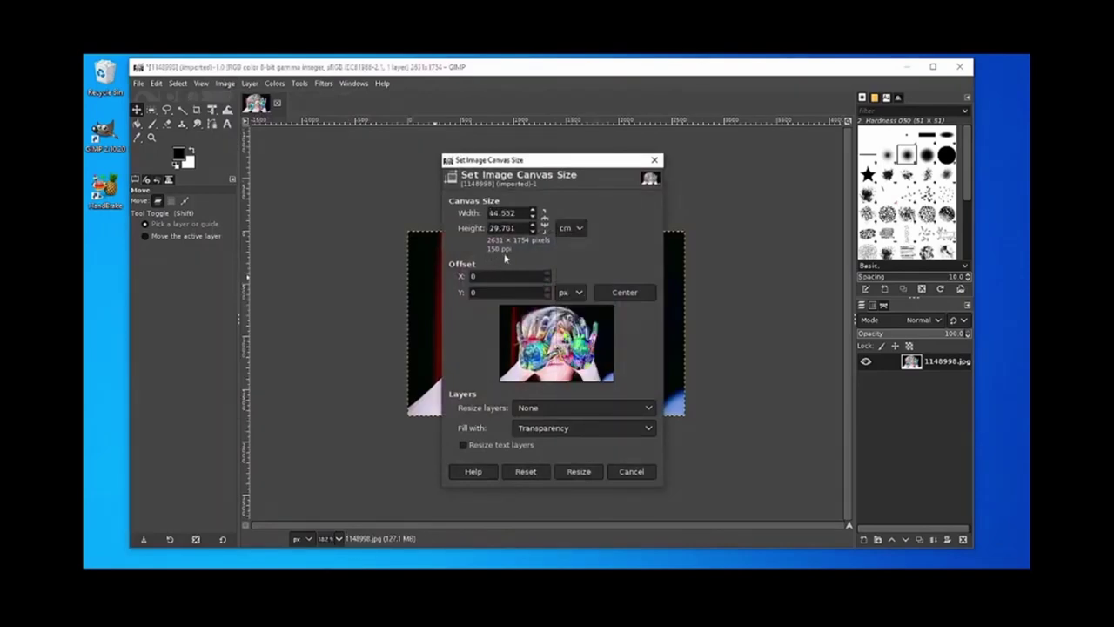
left_click_drag(514, 214, 493, 222)
type("40")
key("Tab")
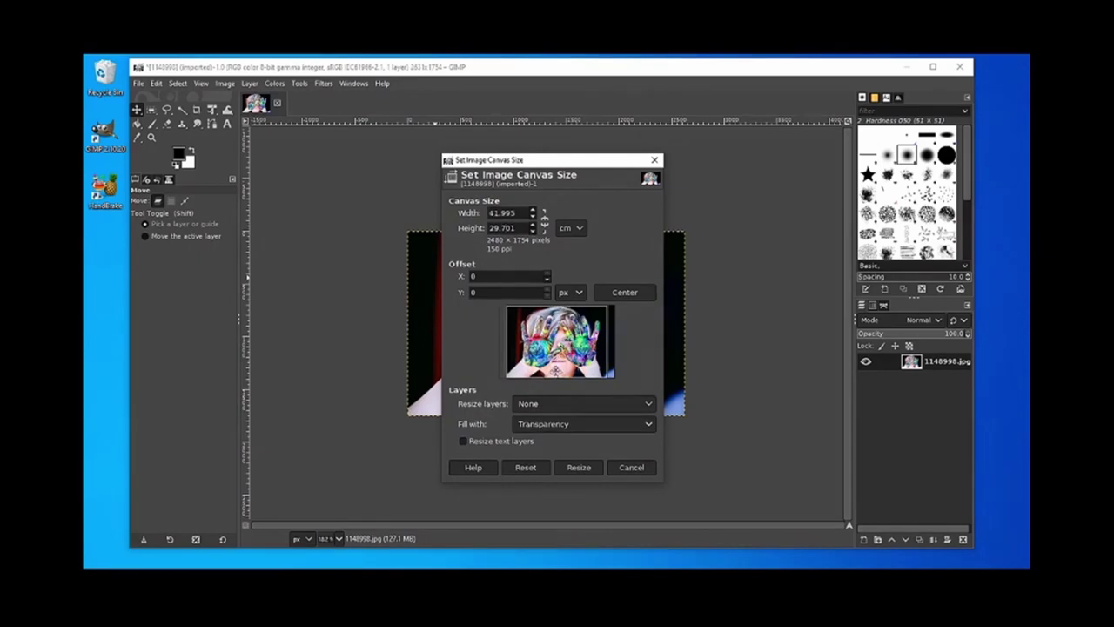
left_click_drag(551, 362, 550, 364)
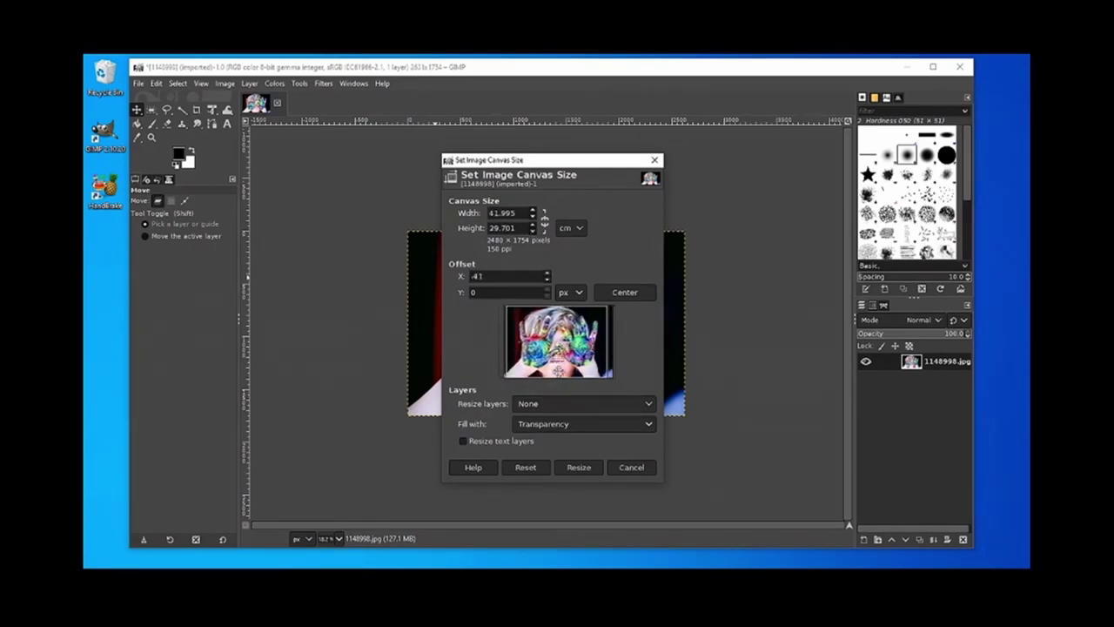
left_click(583, 467)
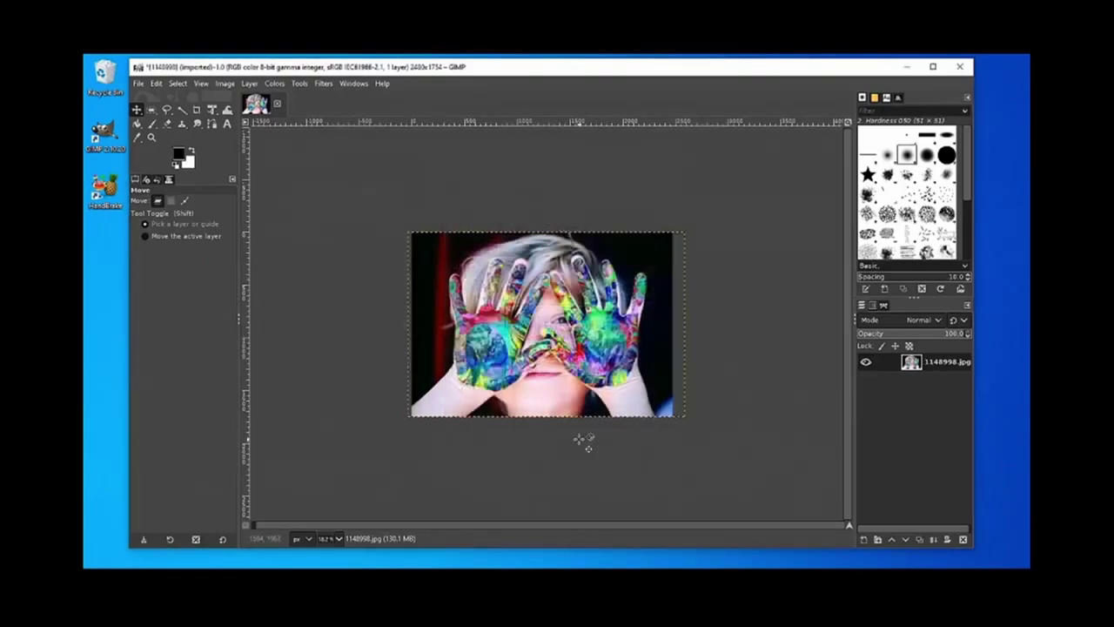
Start exporting the image and choose TIFF image as the file type.
left_click(137, 84)
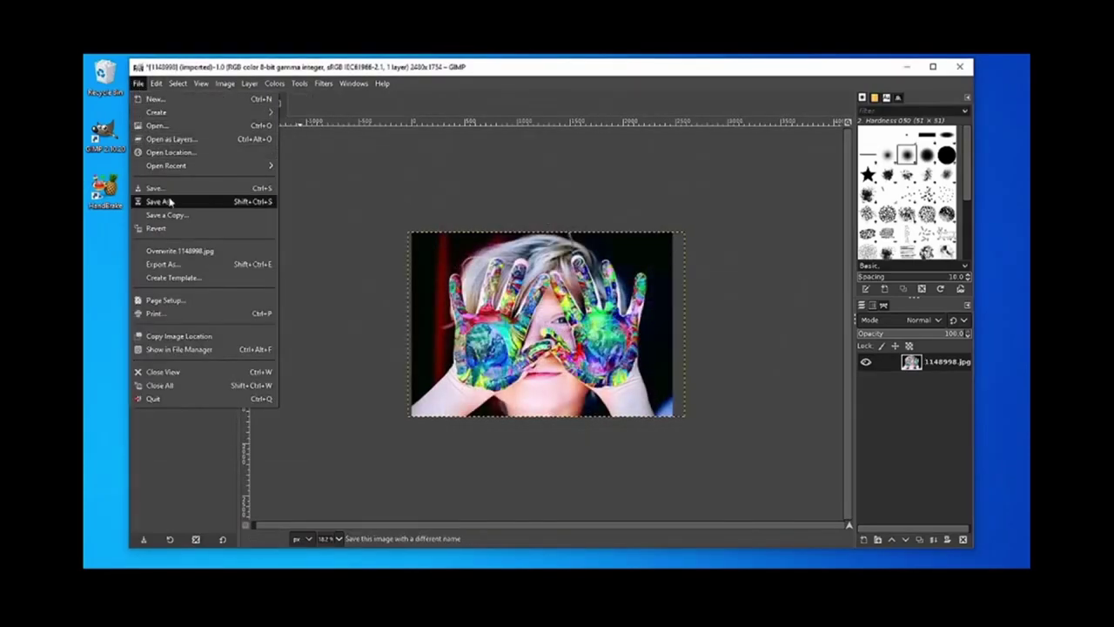
left_click(217, 270)
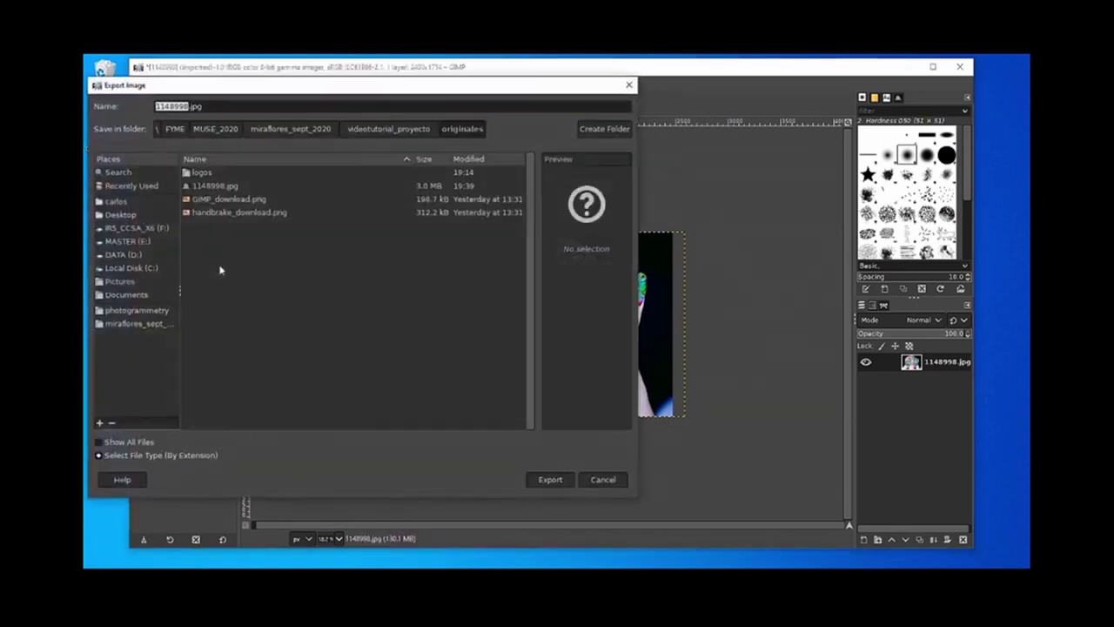
left_click(102, 455)
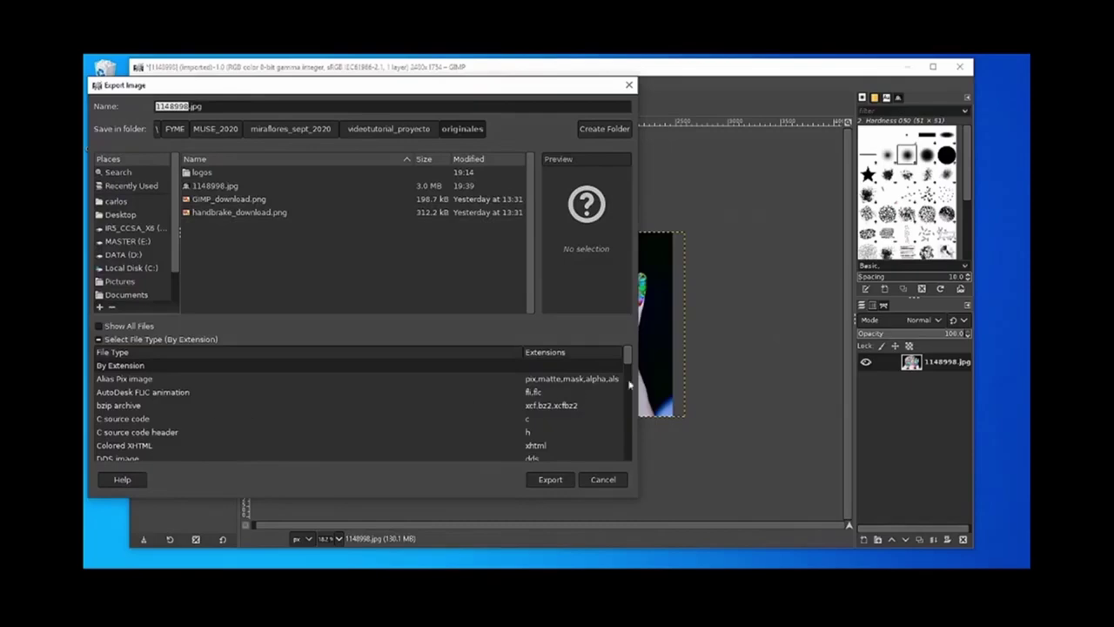
left_click_drag(629, 356, 627, 447)
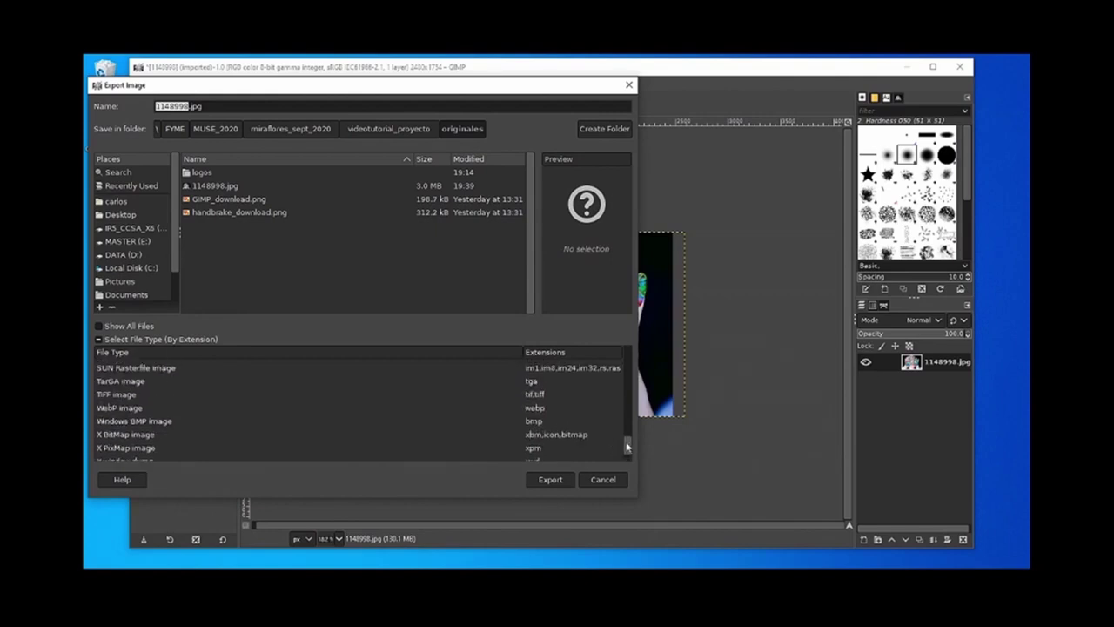
left_click(557, 397)
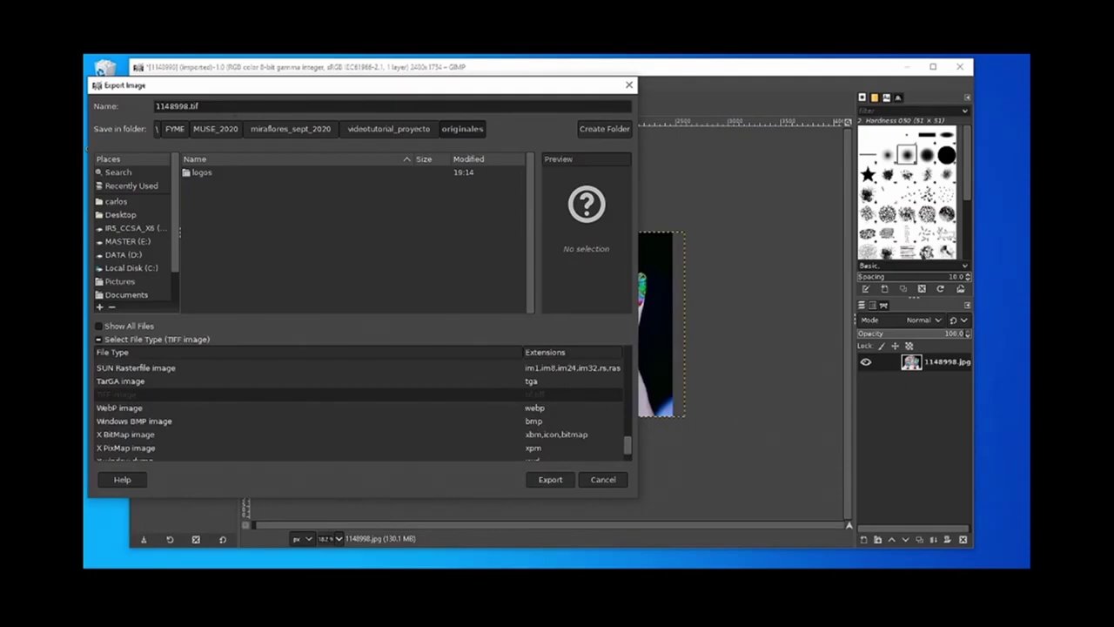
Name the export file fondo_para_cartel_muse.tif.
left_click(181, 105)
double_click(182, 105)
type("fondo_para")
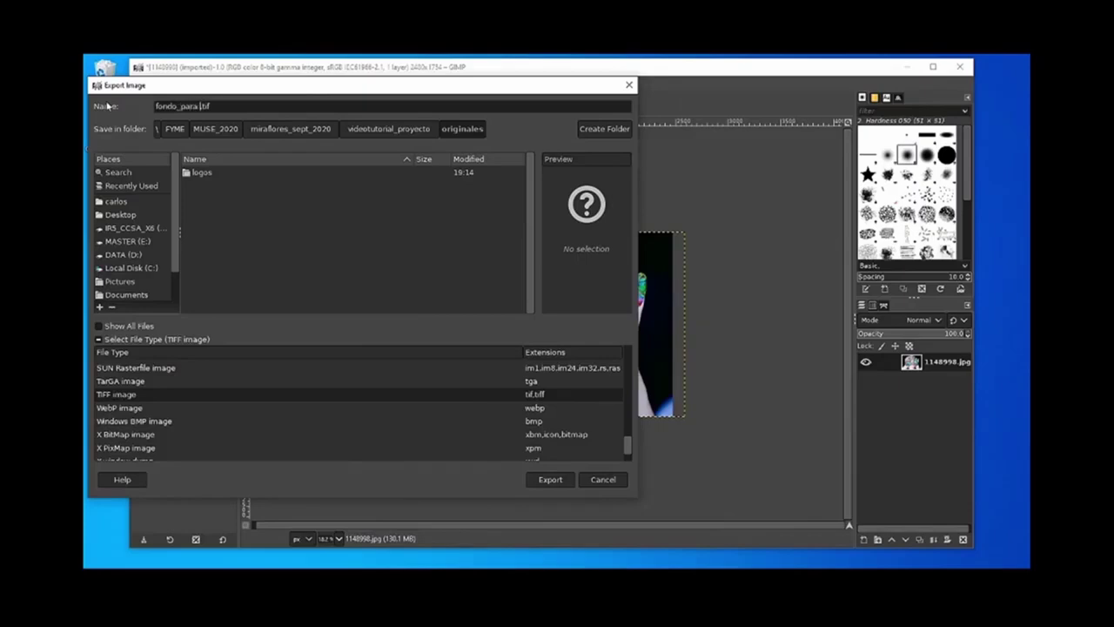
type("_cartel")
key("BackSpace")
key("BackSpace")
type("l_muse")
Export the TIFF into the exportaciones folder of videotutorial_proyecto without compression.
left_click(388, 129)
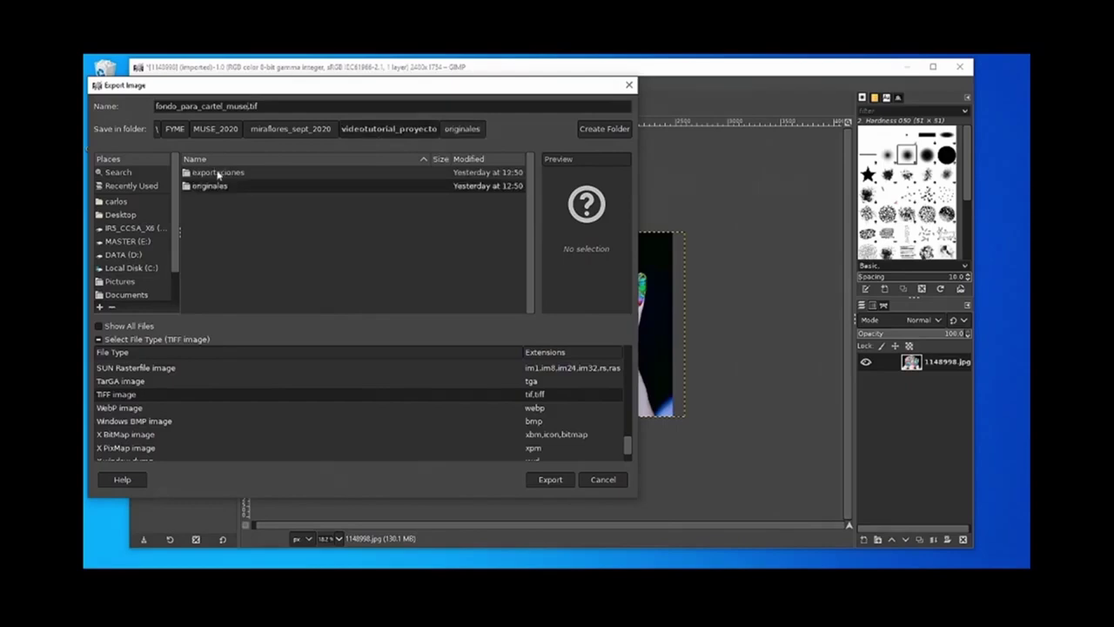
double_click(218, 174)
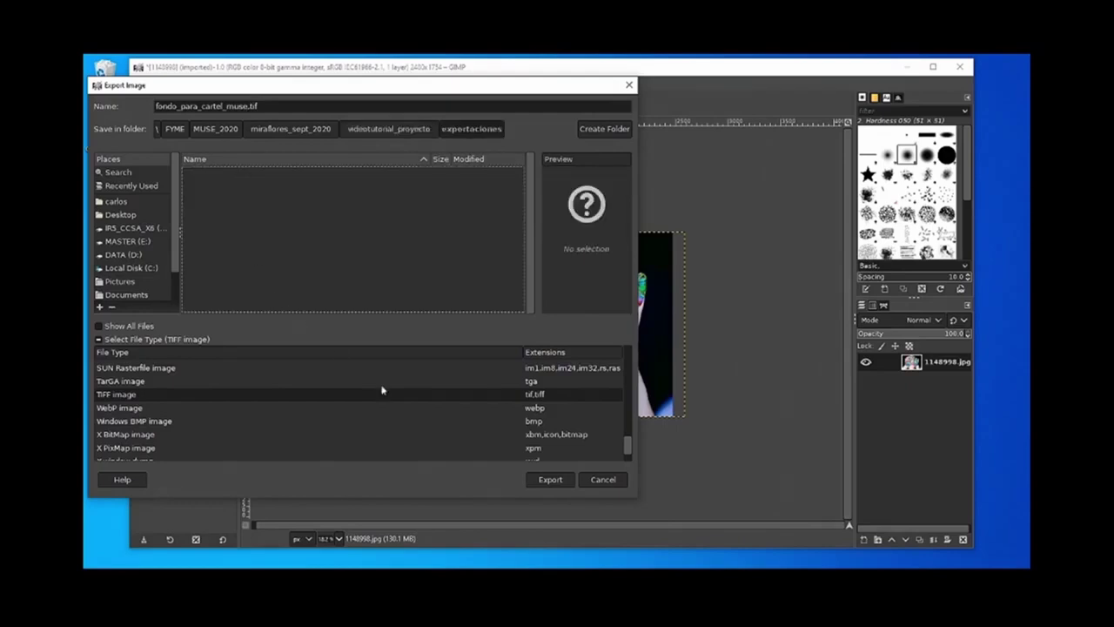
left_click(548, 480)
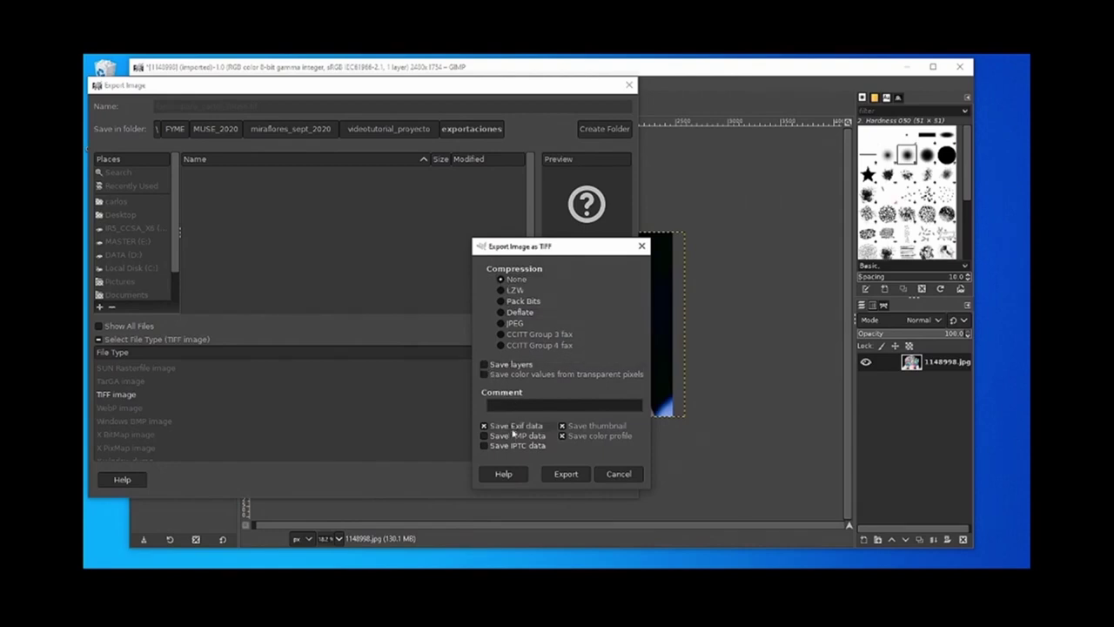
left_click(562, 435)
left_click(565, 474)
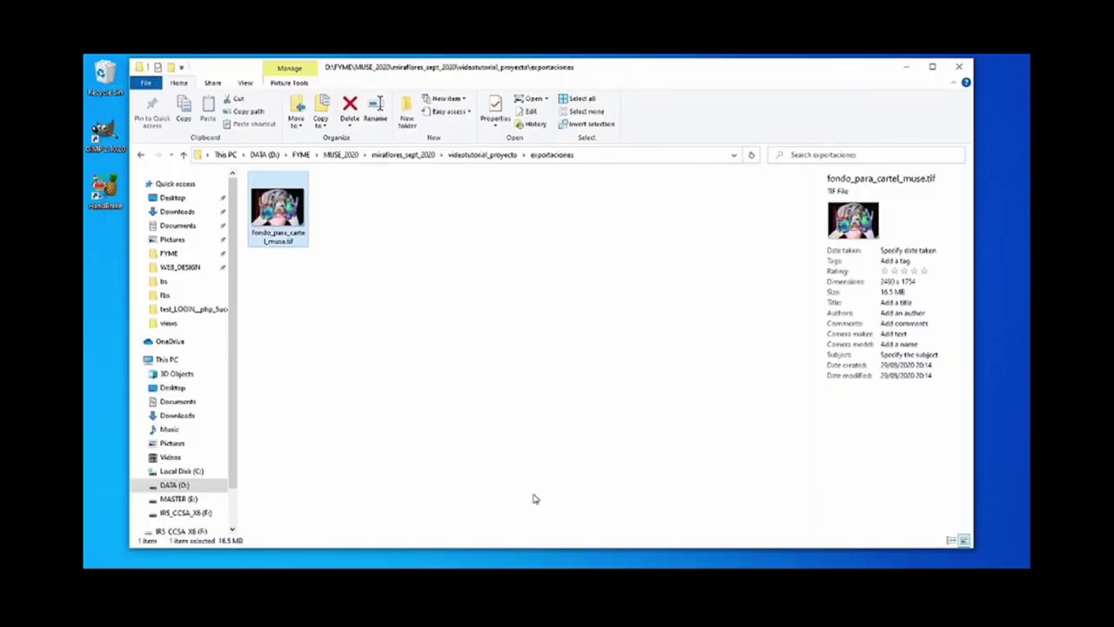
In File Explorer, examine the dimensions and resolution of fondo_para_cartel_muse.tif in its file properties.
left_click(548, 268)
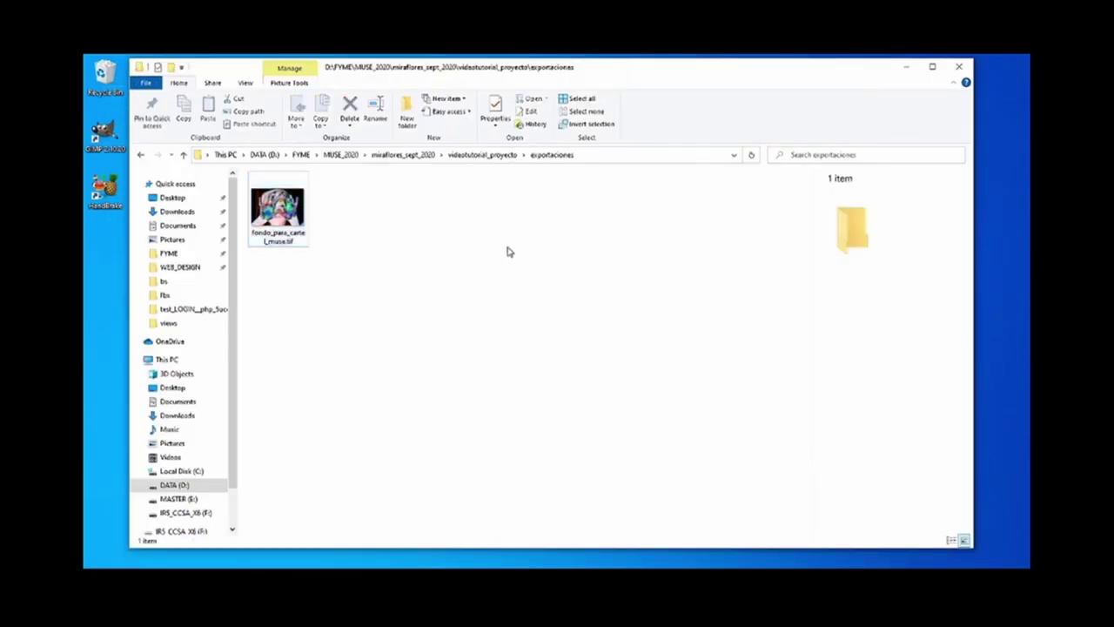
left_click_drag(396, 269, 300, 218)
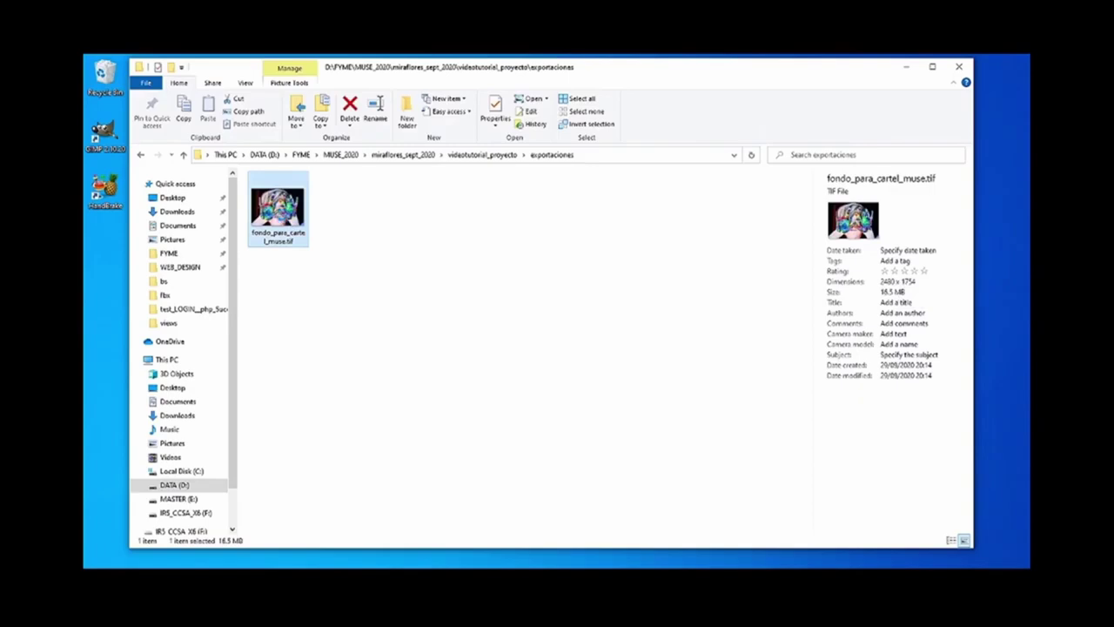
right_click(292, 214)
left_click(296, 540)
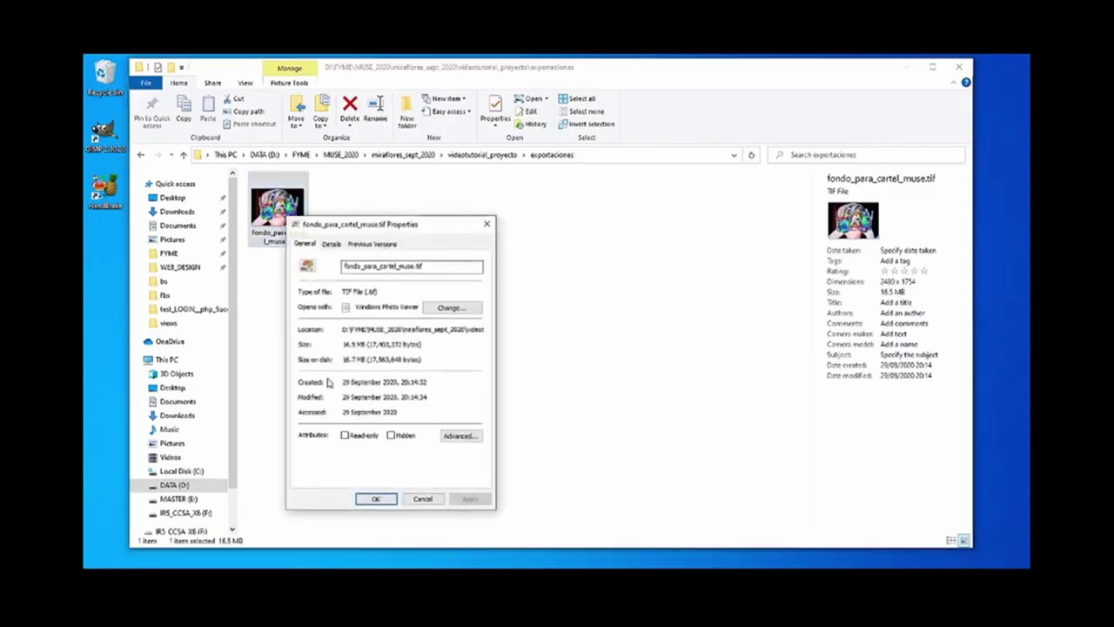
left_click(332, 244)
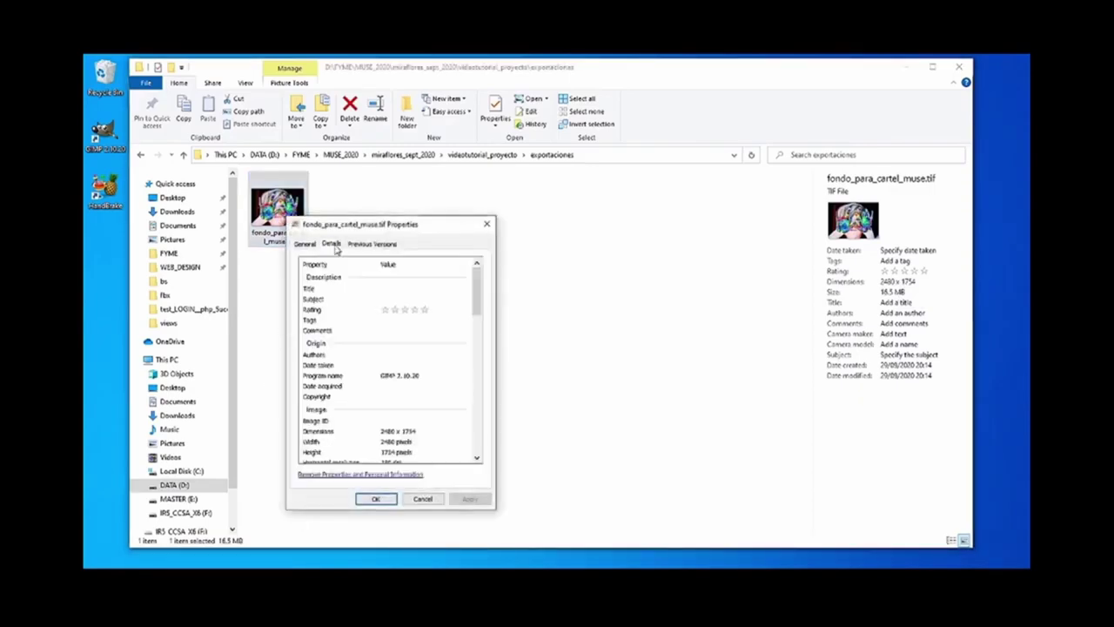
left_click_drag(479, 298, 479, 335)
left_click(410, 339)
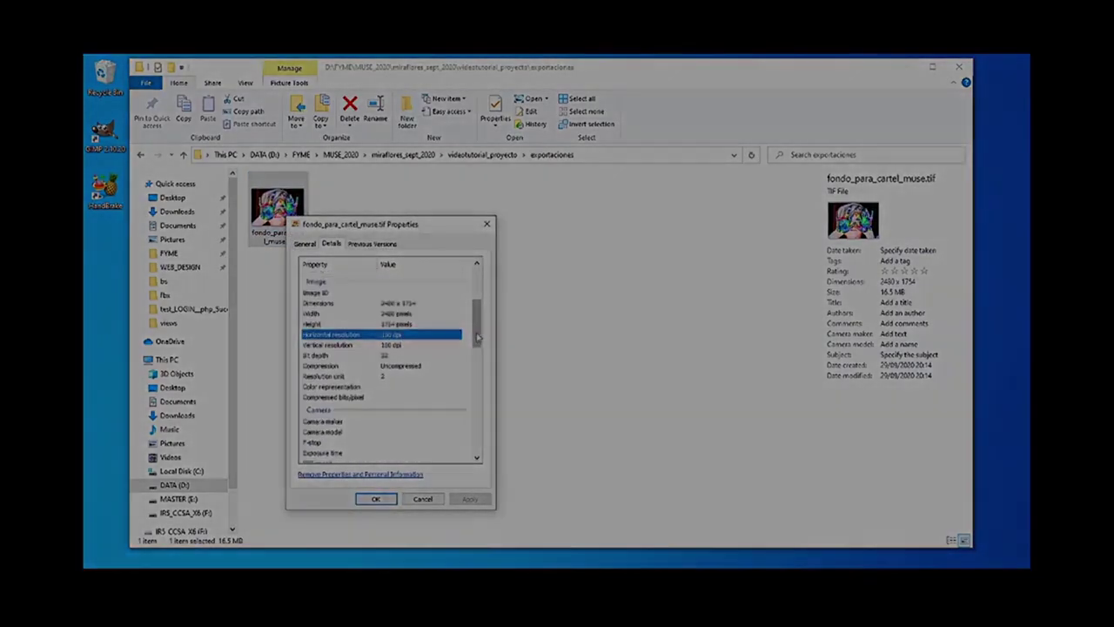
left_click_drag(477, 336, 477, 352)
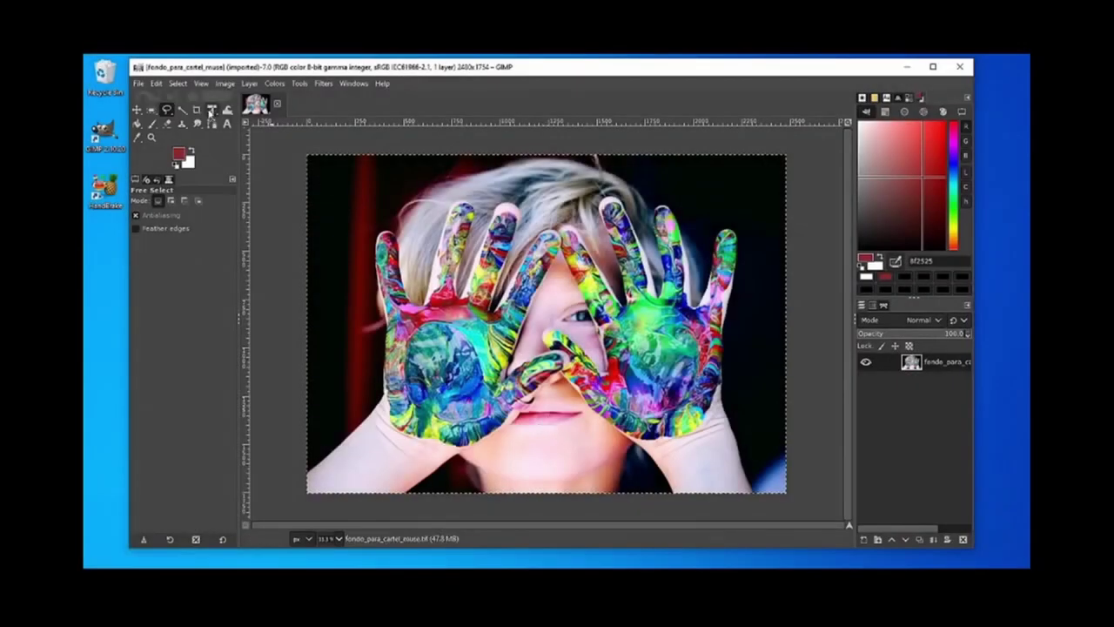
Delete the dark background around the child using combined Fuzzy Select selections, and clear the selection.
left_click(181, 110)
left_click(332, 207)
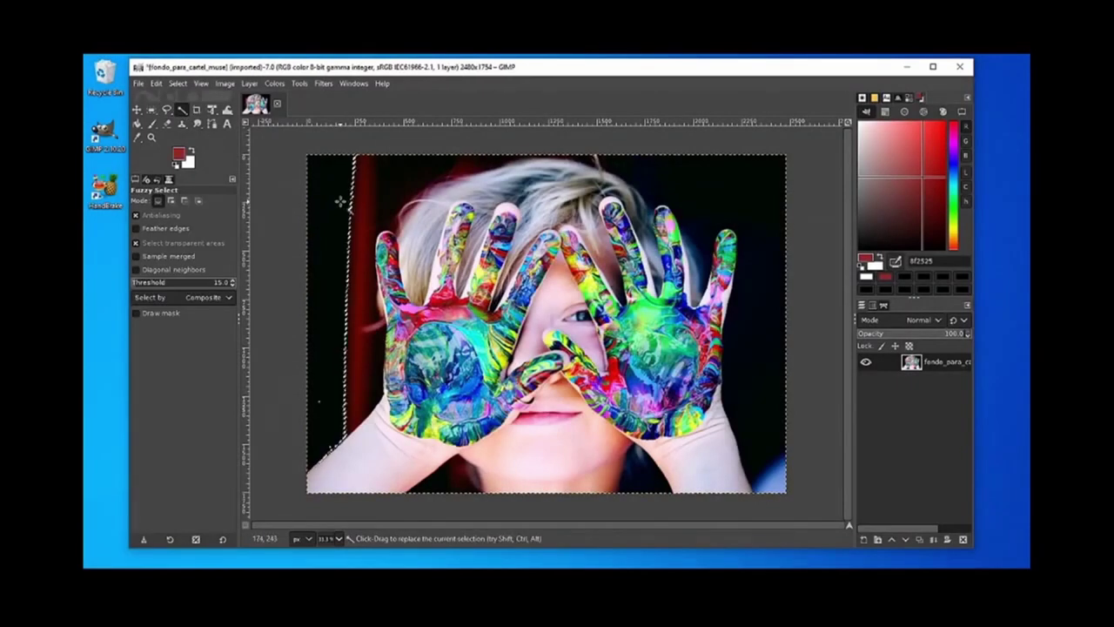
left_click(355, 203, "shift")
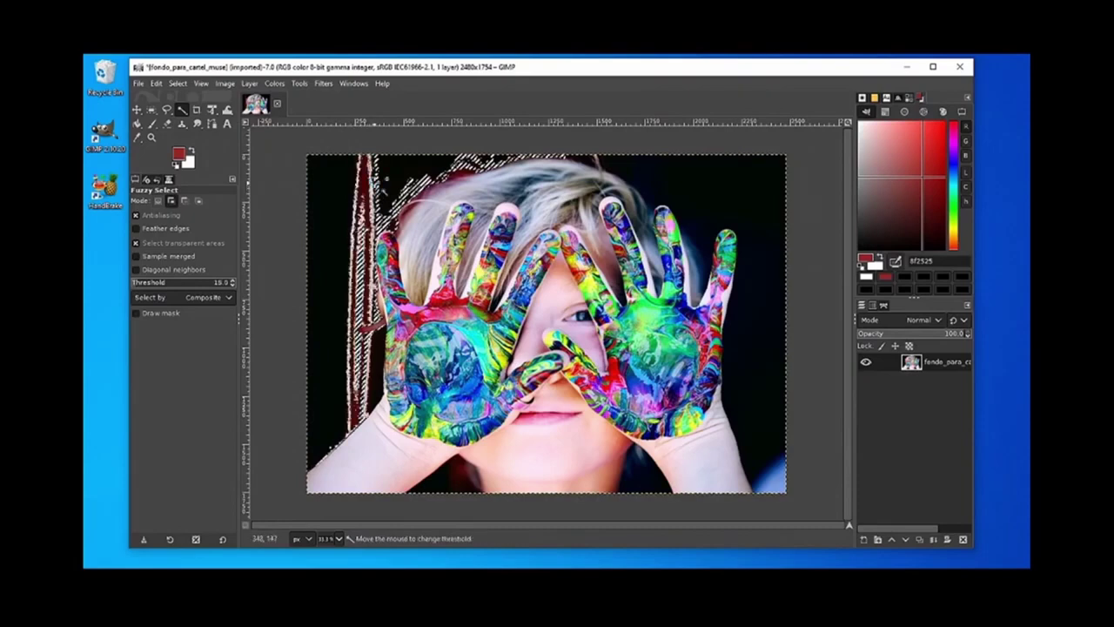
left_click(362, 329, "shift")
left_click(629, 168, "shift")
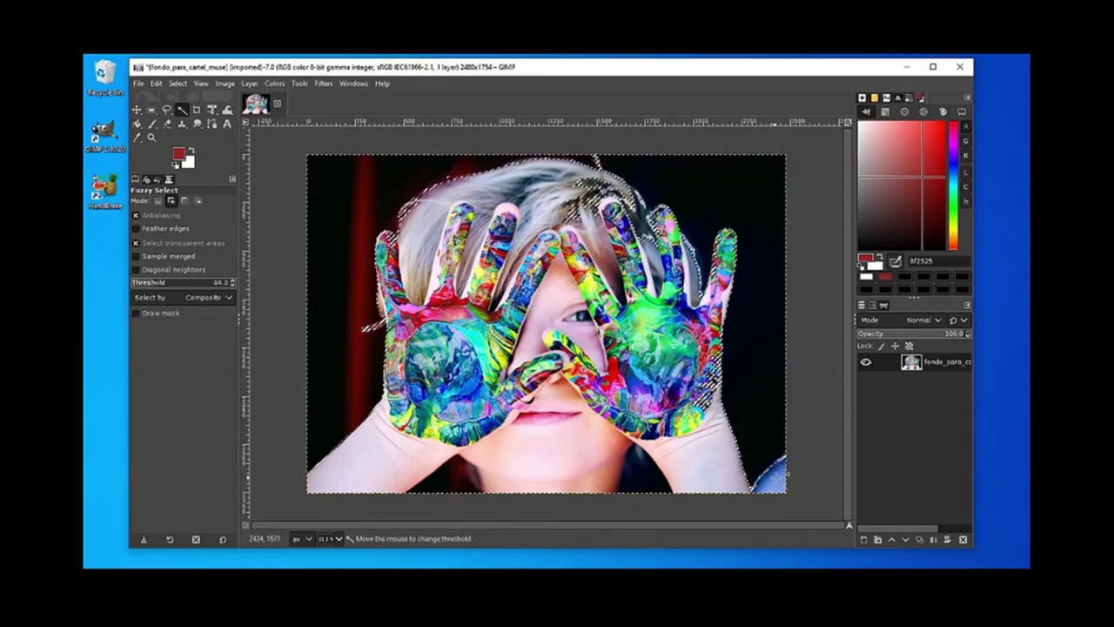
mouse_move(780, 485)
left_mouse_down()
mouse_move(777, 461)
mouse_move(774, 488)
left_mouse_up()
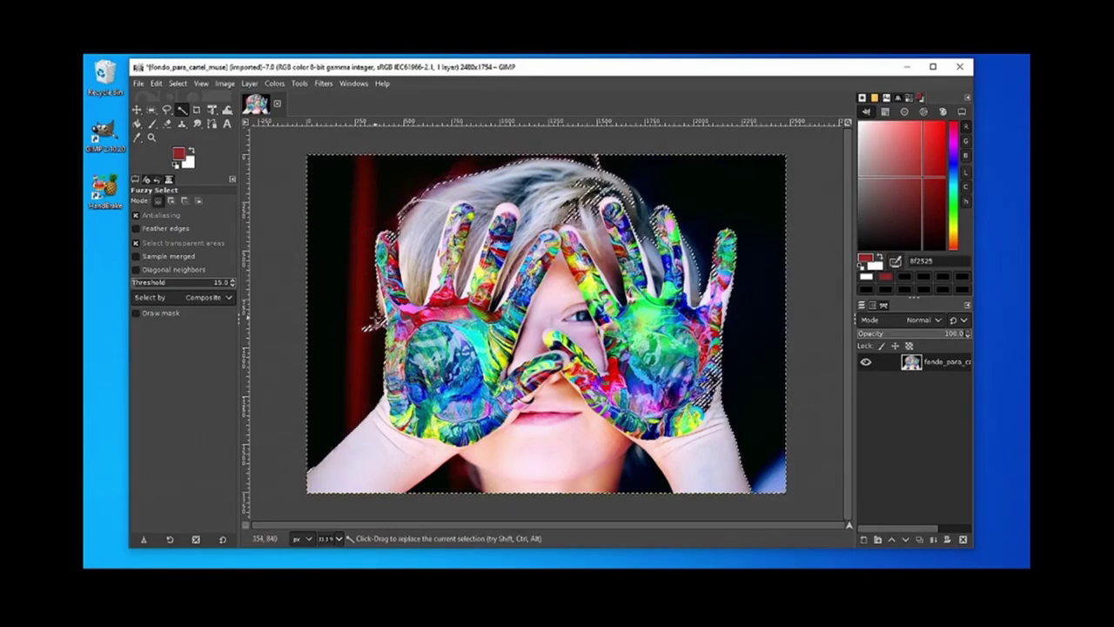
key("Delete")
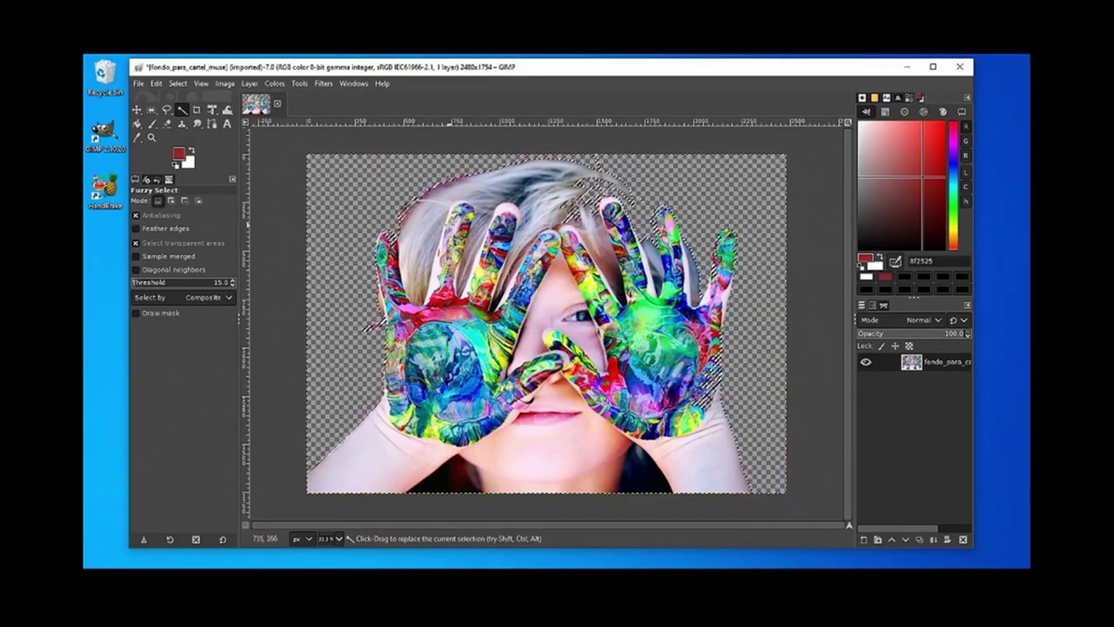
right_click(449, 228)
mouse_move(475, 271)
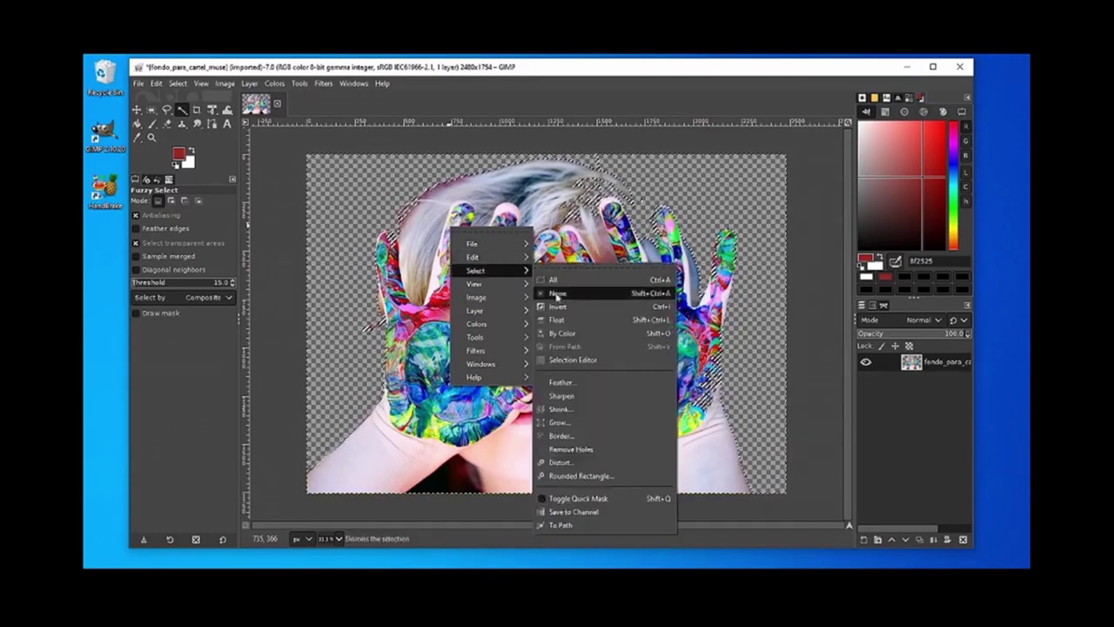
left_click(583, 294)
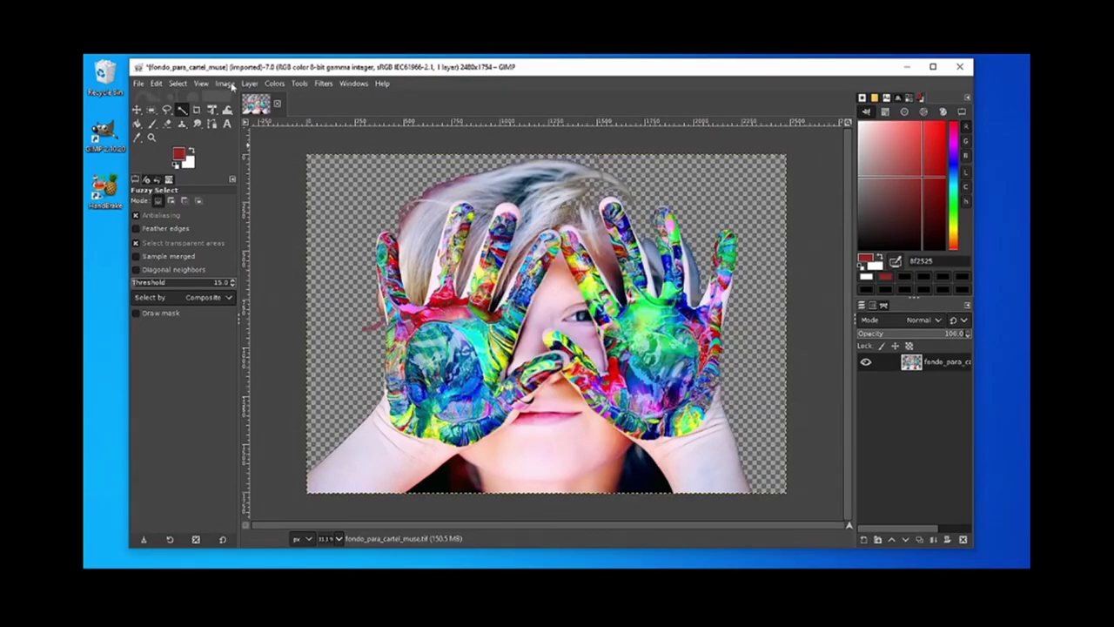
Scale the image proportionally to a height of 1024 px with a resolution of 72 pixels/in.
left_click(228, 84)
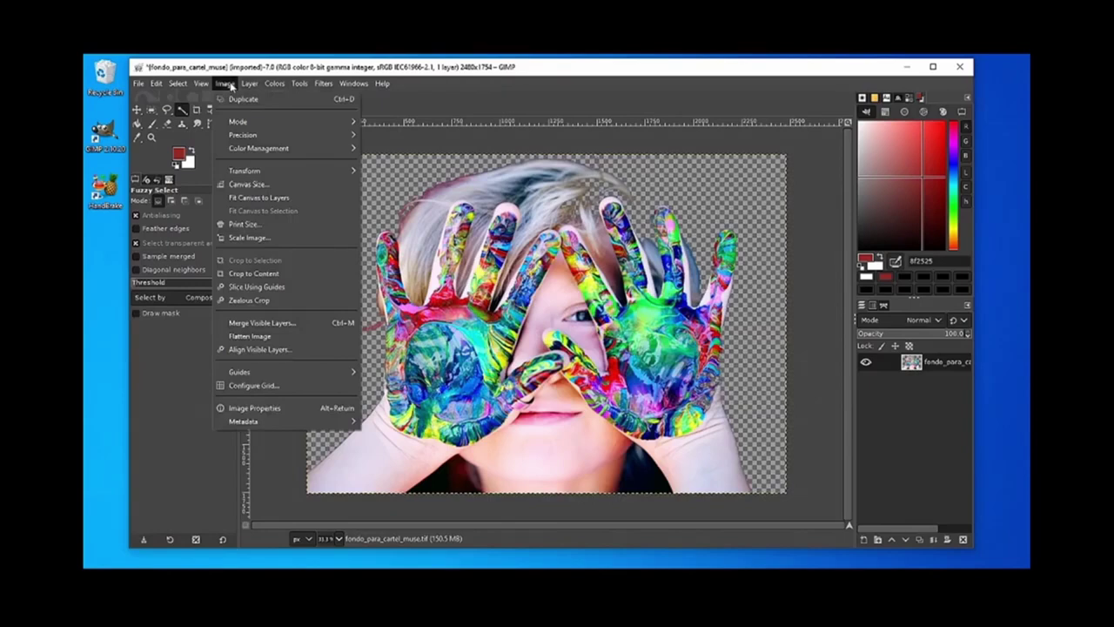
left_click(292, 238)
triple_click(526, 322)
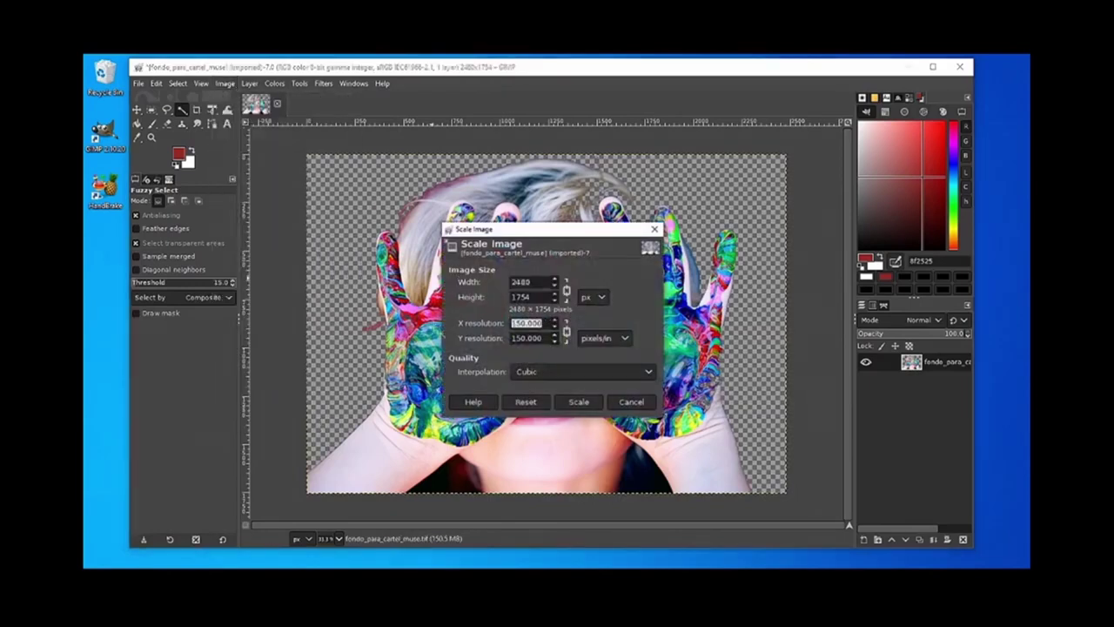
type("72")
key("Tab")
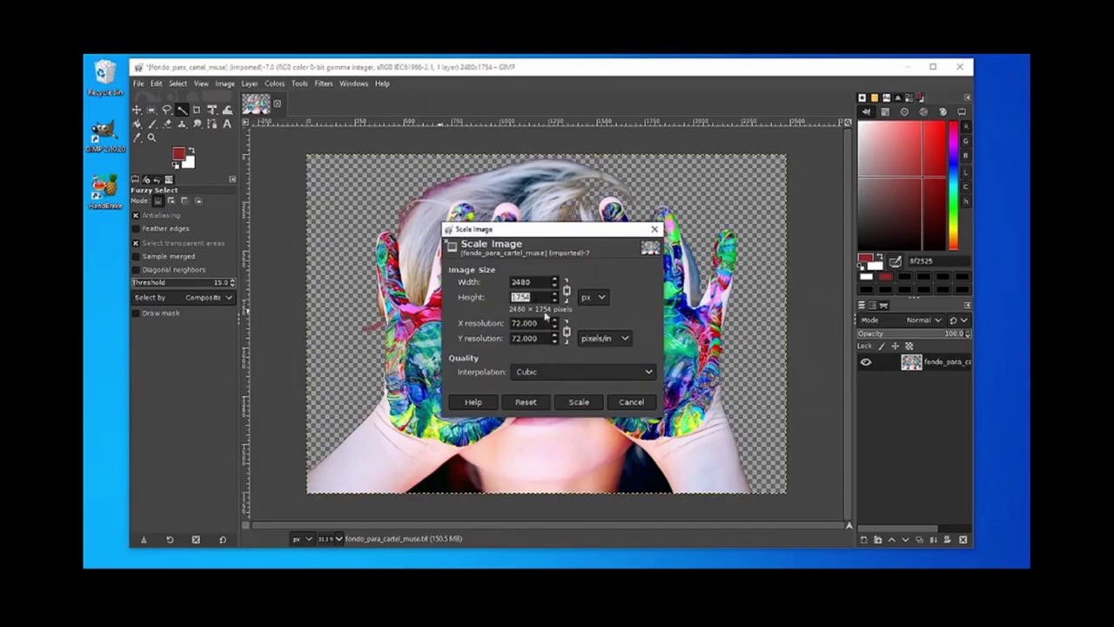
type("102")
left_click(578, 402)
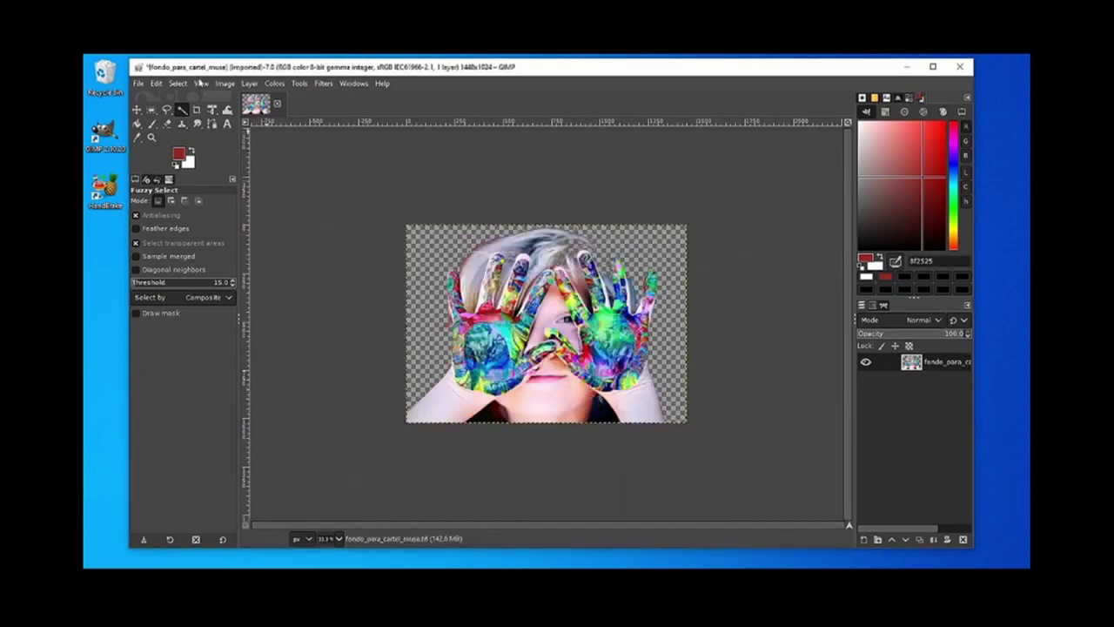
Start exporting the cut-out image to the exportaciones folder with PNG image as the file type.
left_click(139, 85)
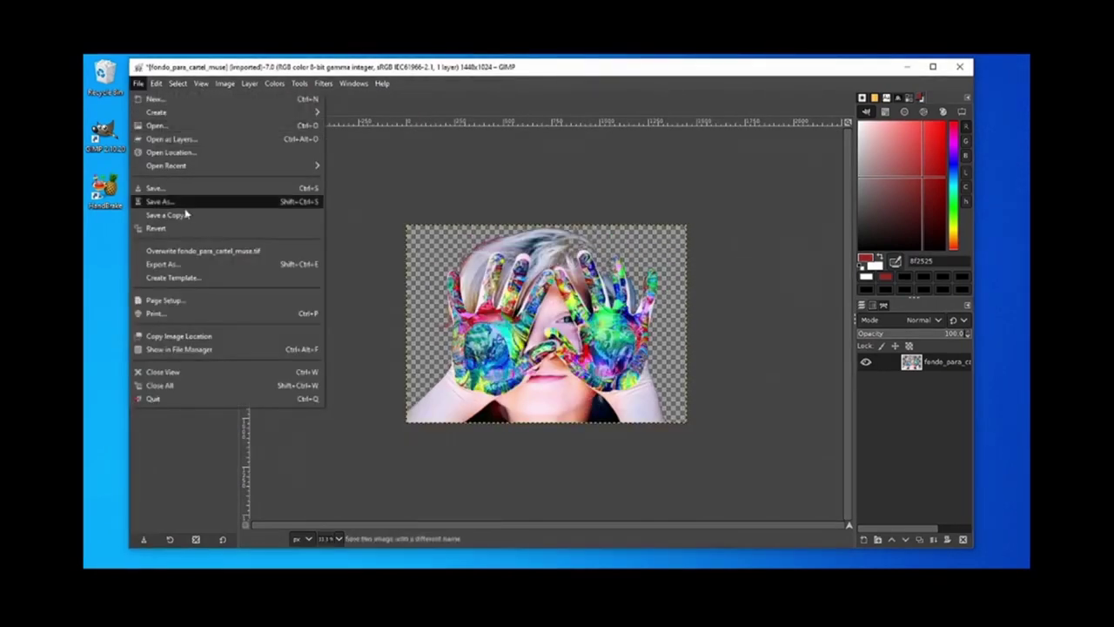
left_click(203, 264)
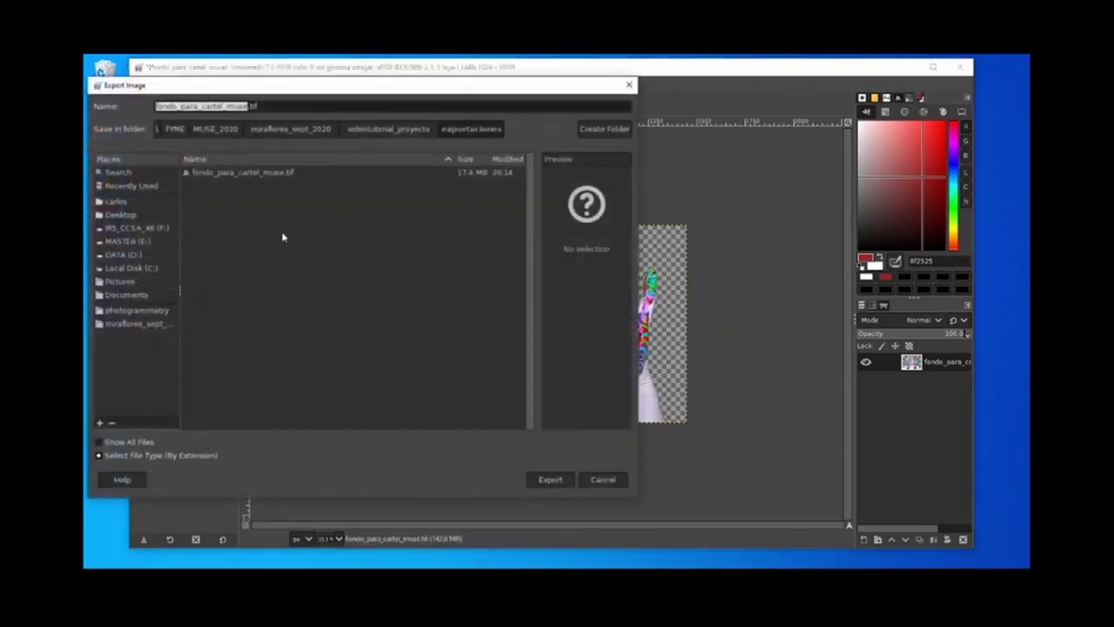
left_click(99, 455)
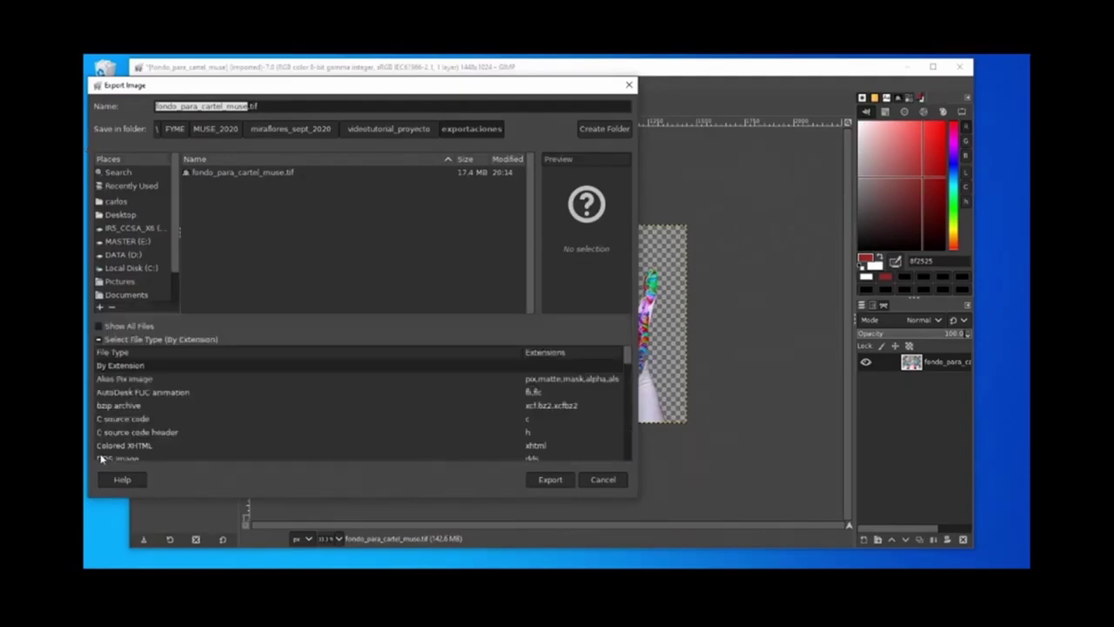
scroll(452, 400, "down", 5)
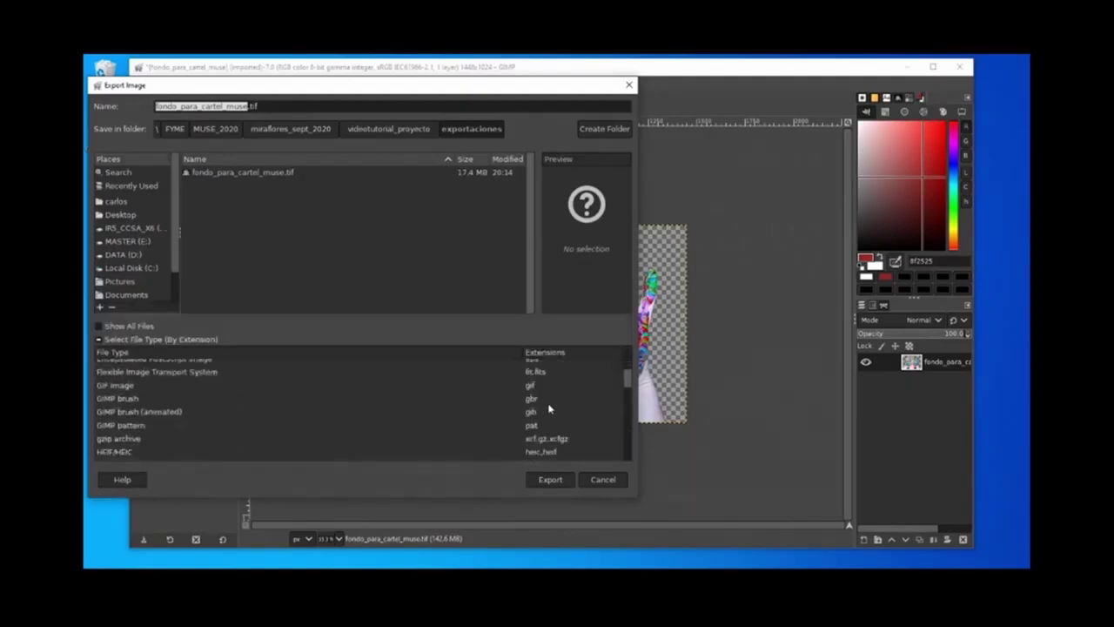
scroll(549, 409, "down", 5)
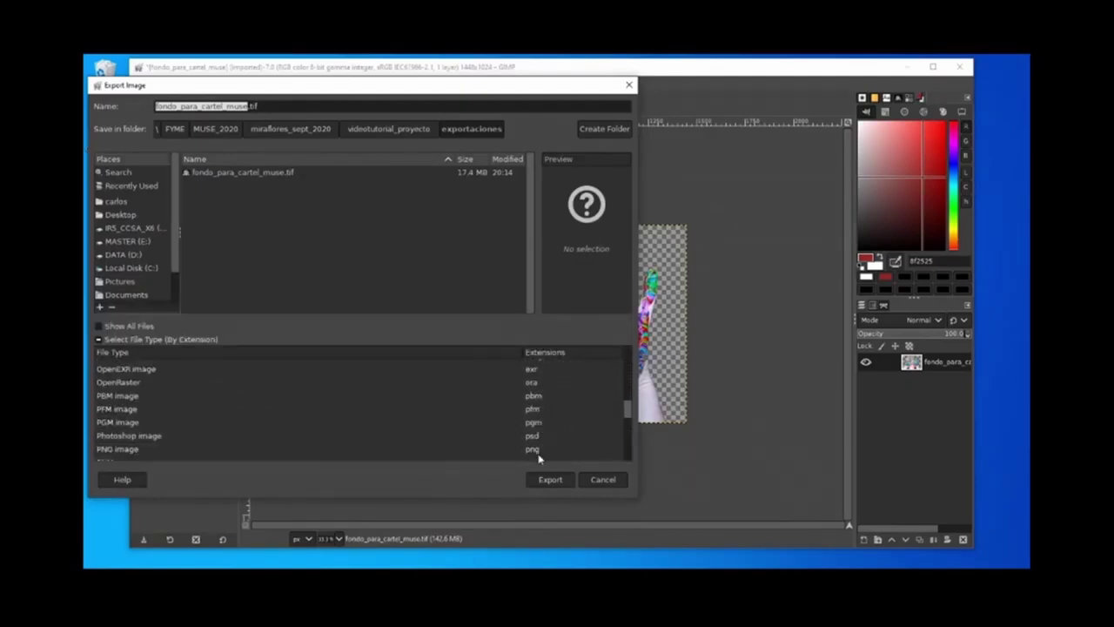
left_click(538, 451)
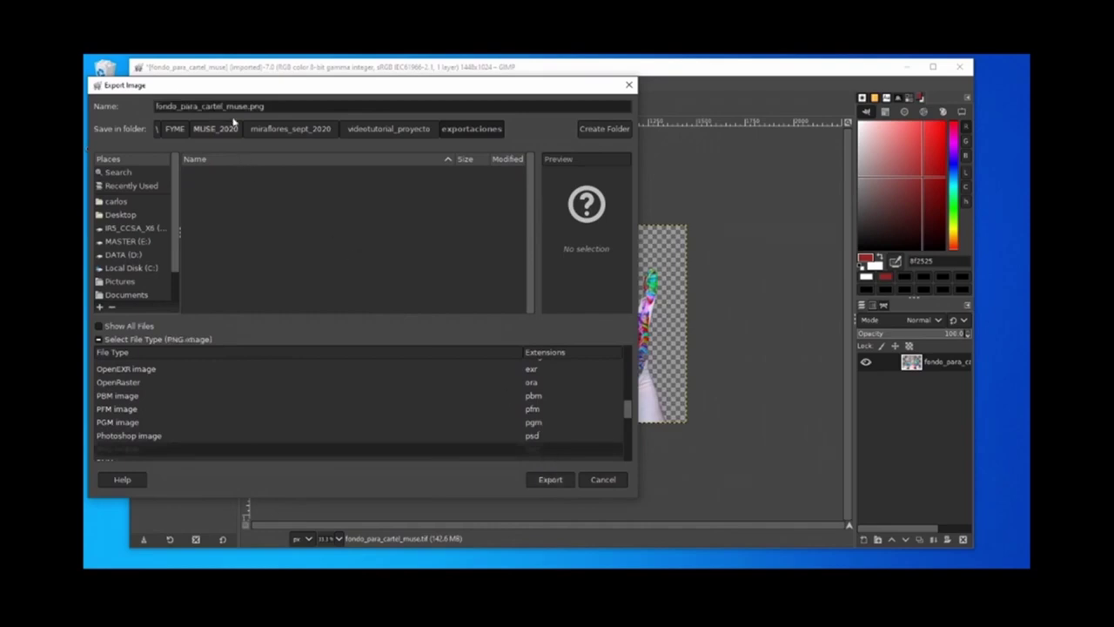
Name the export foto_de_sesion_para_el_centro_muse.png and export it with the default PNG options.
left_click_drag(224, 107, 154, 106)
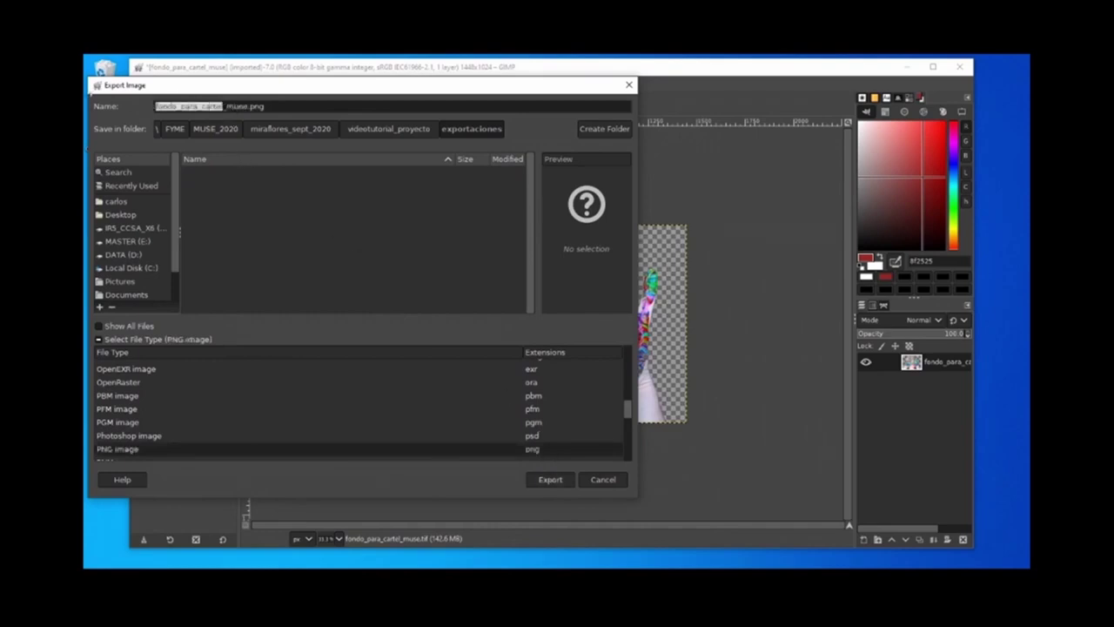
type("foto")
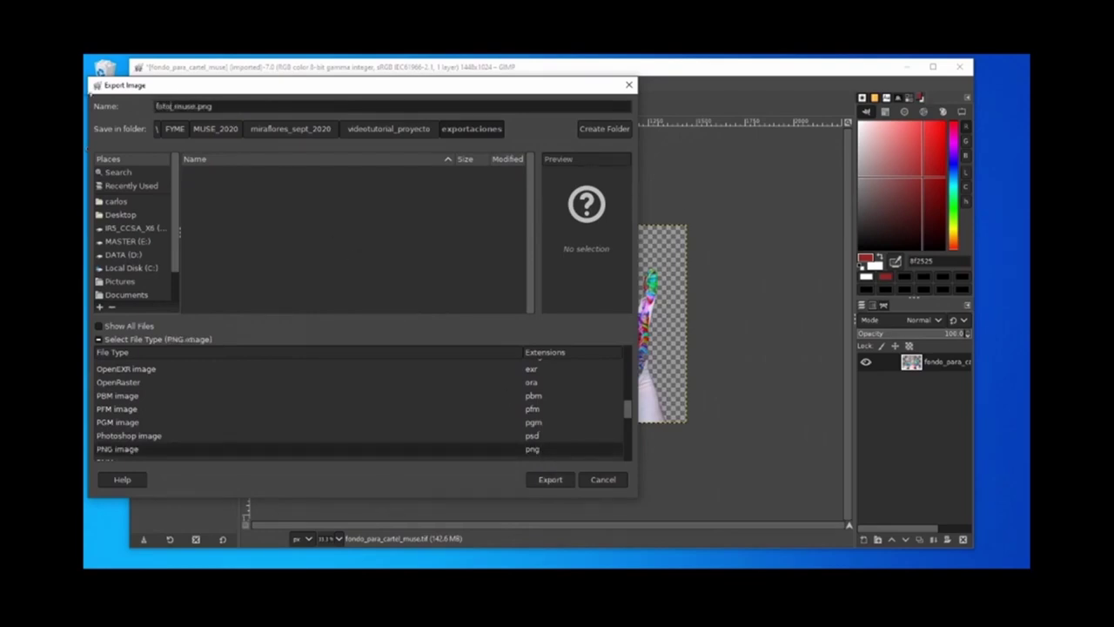
type("_de_inicio")
type("n_para_el")
type("_centro")
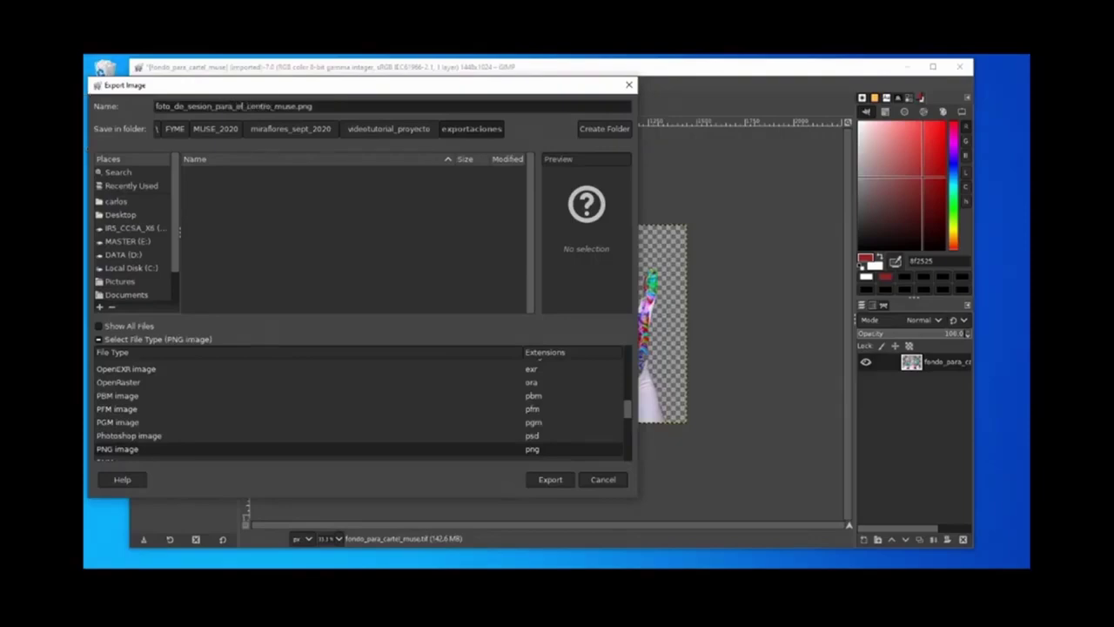
left_click(551, 479)
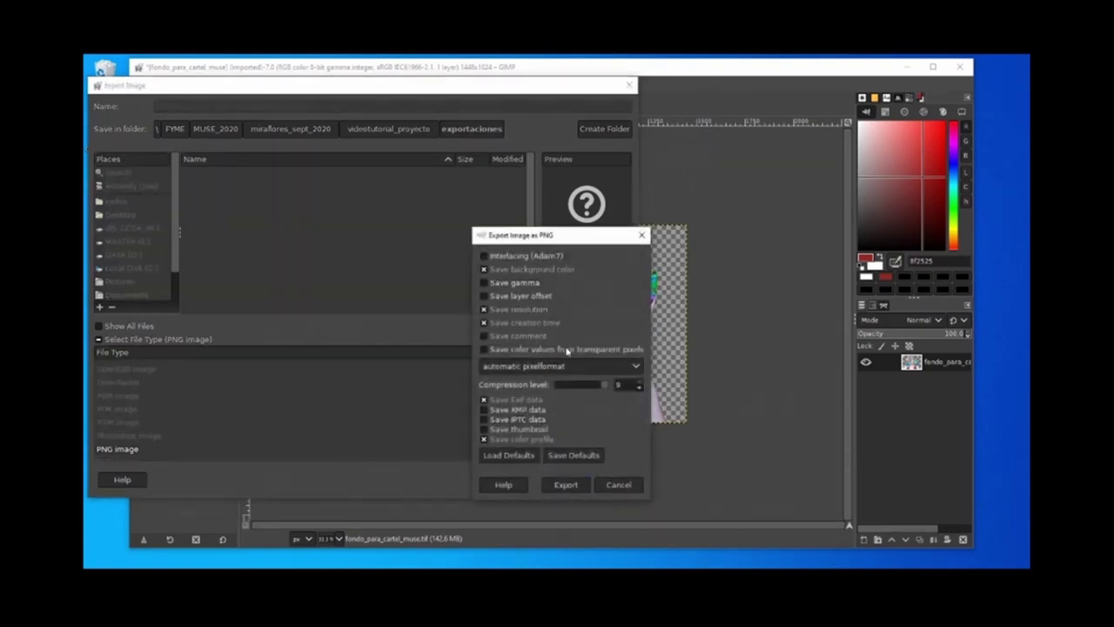
left_click(553, 485)
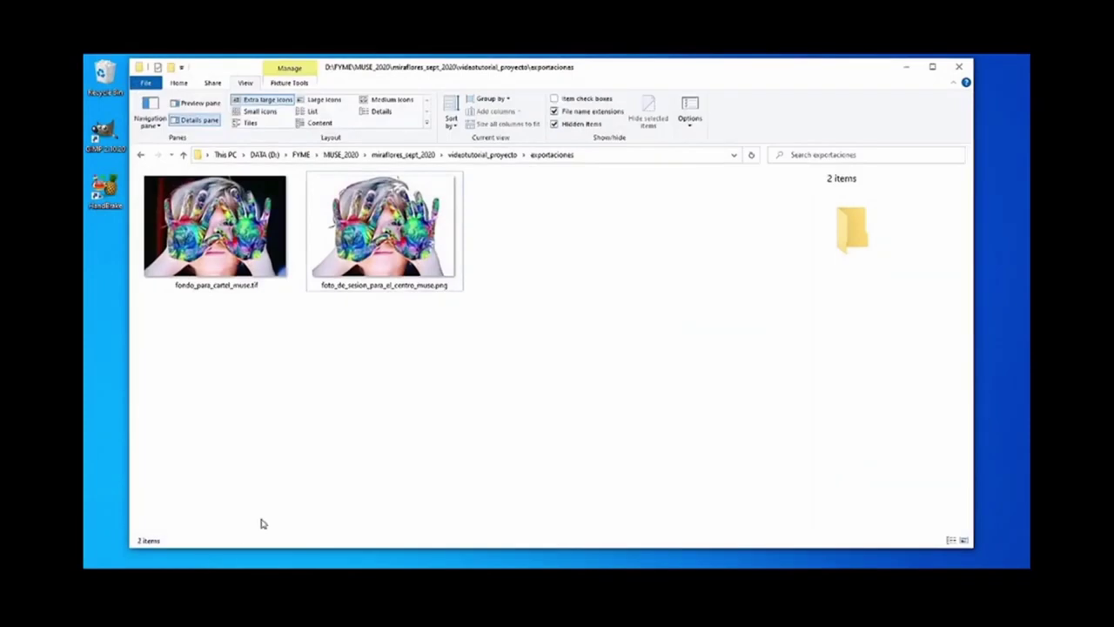
In File Explorer, examine the dimensions, bit depth and size of foto_de_sesion_para_el_centro_muse.png in its file properties.
left_click(394, 284)
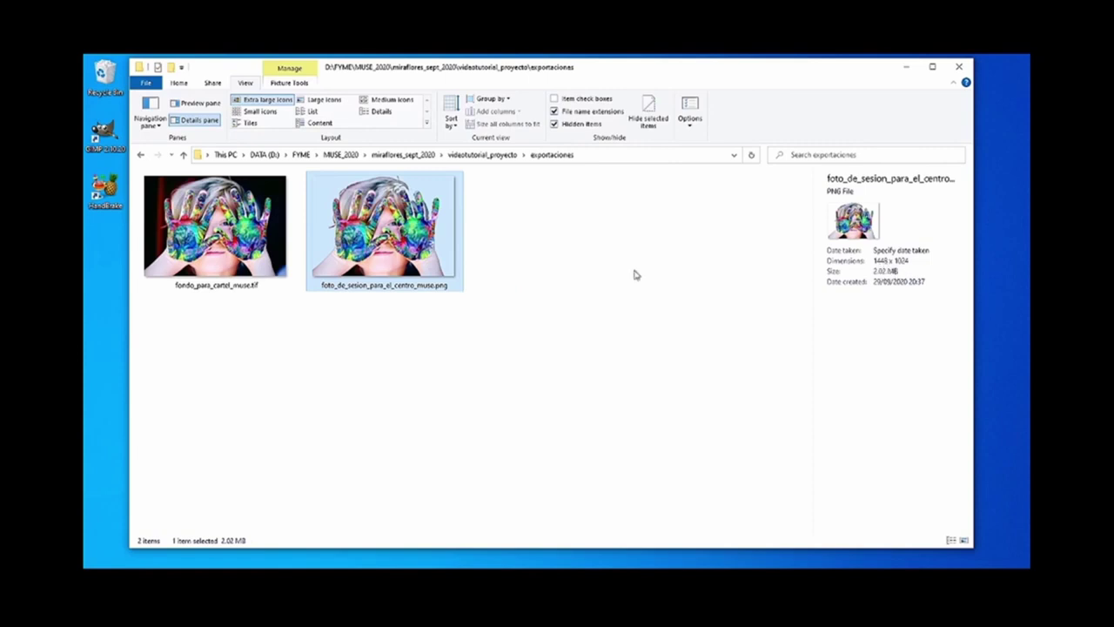
right_click(387, 250)
left_click(426, 556)
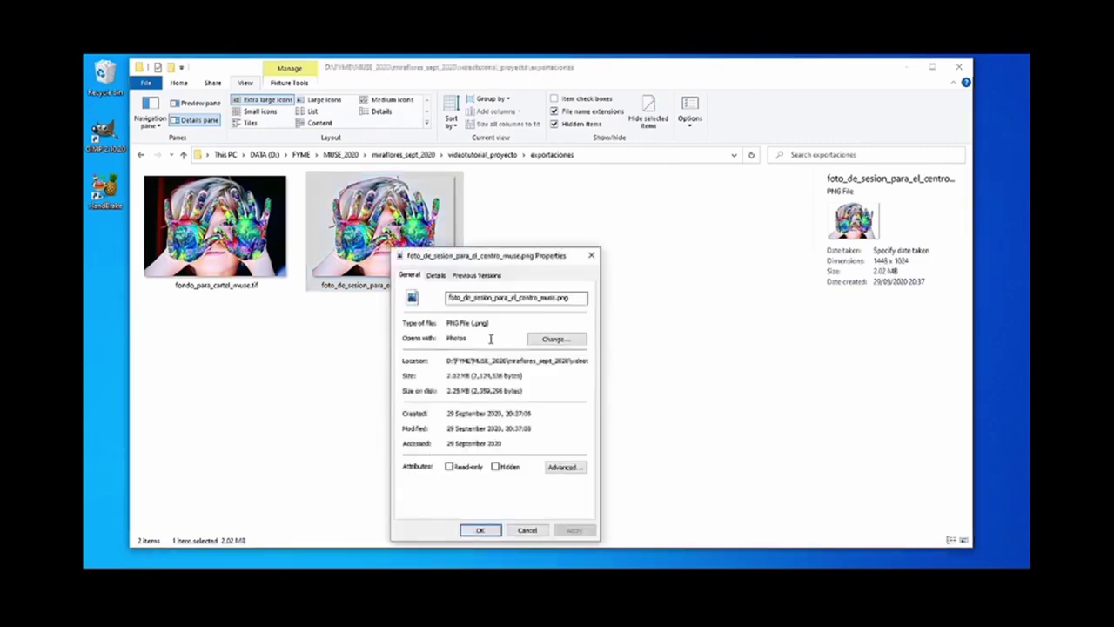
left_click_drag(465, 256, 571, 187)
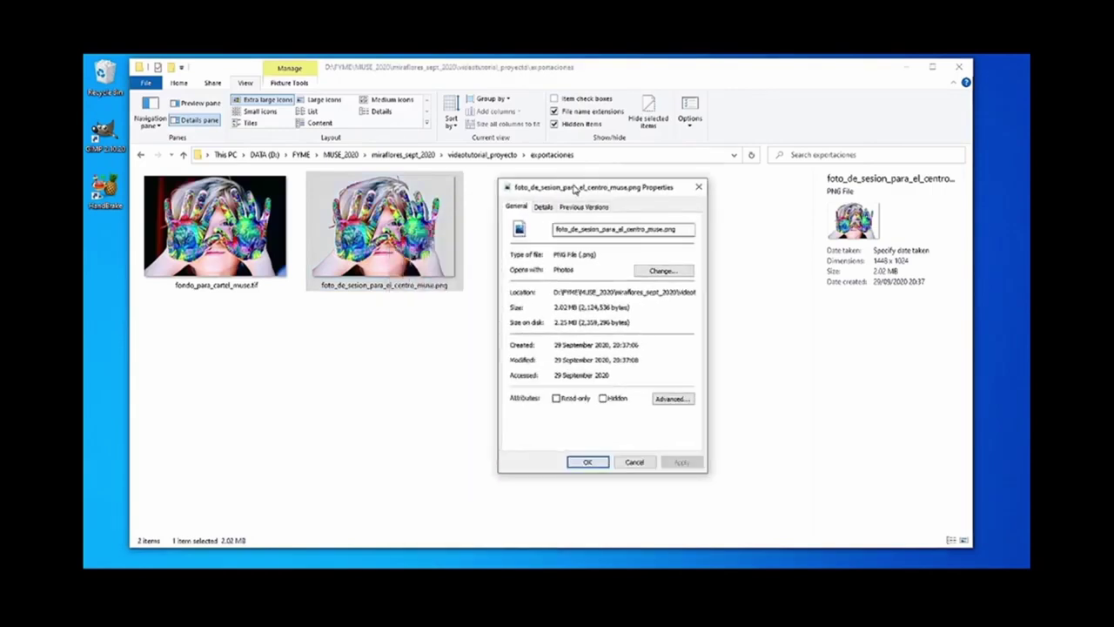
left_click(543, 207)
left_click(577, 286)
left_click(580, 297)
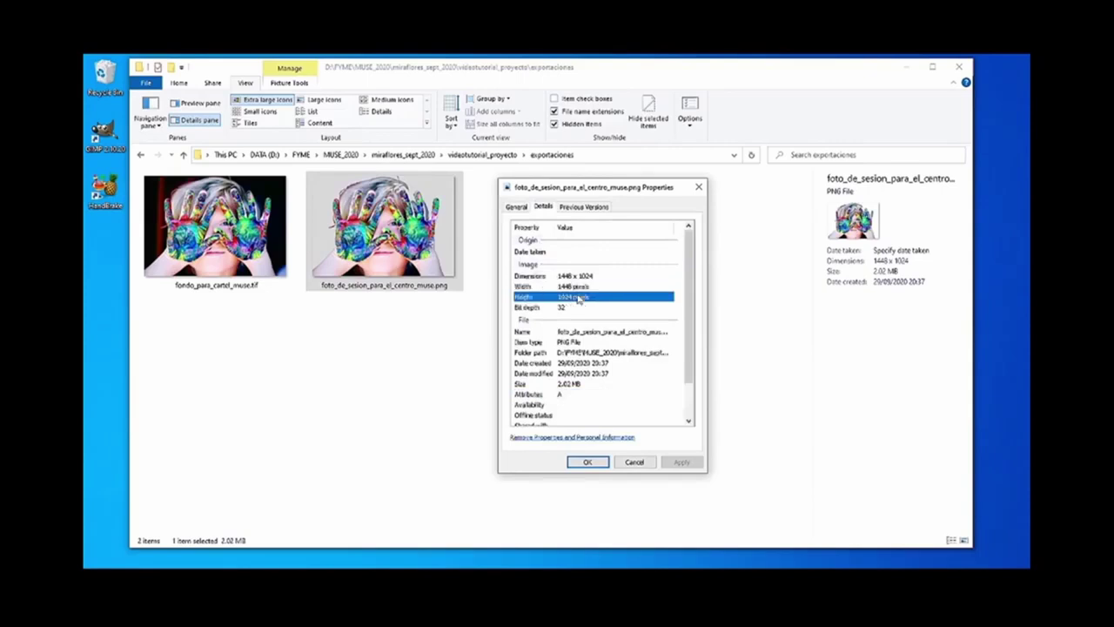
scroll(684, 318, "down", 1)
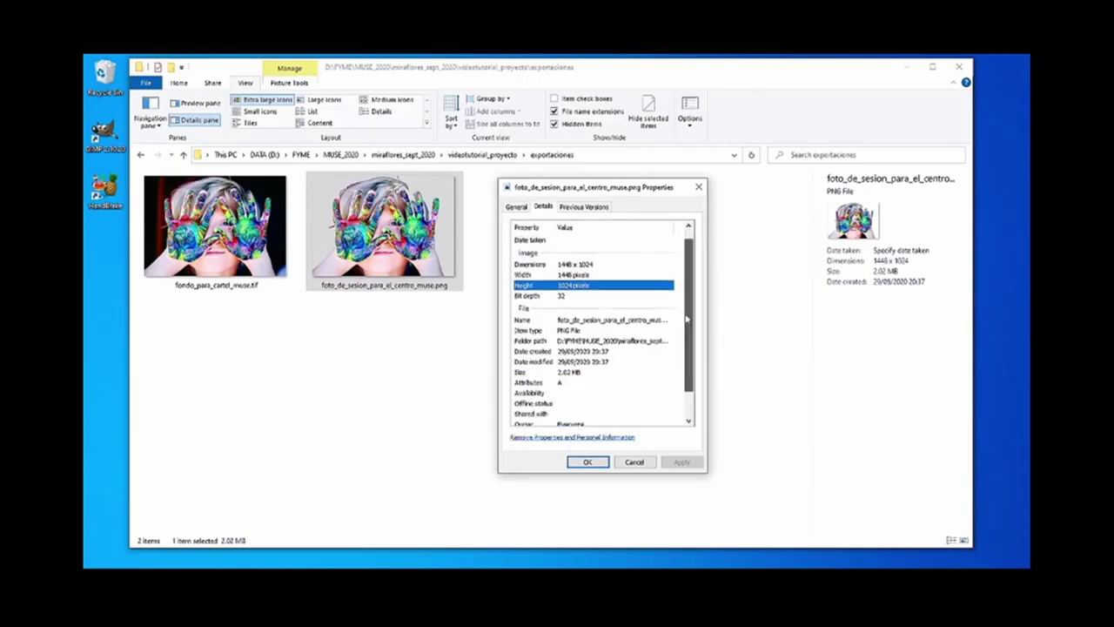
left_click(578, 324)
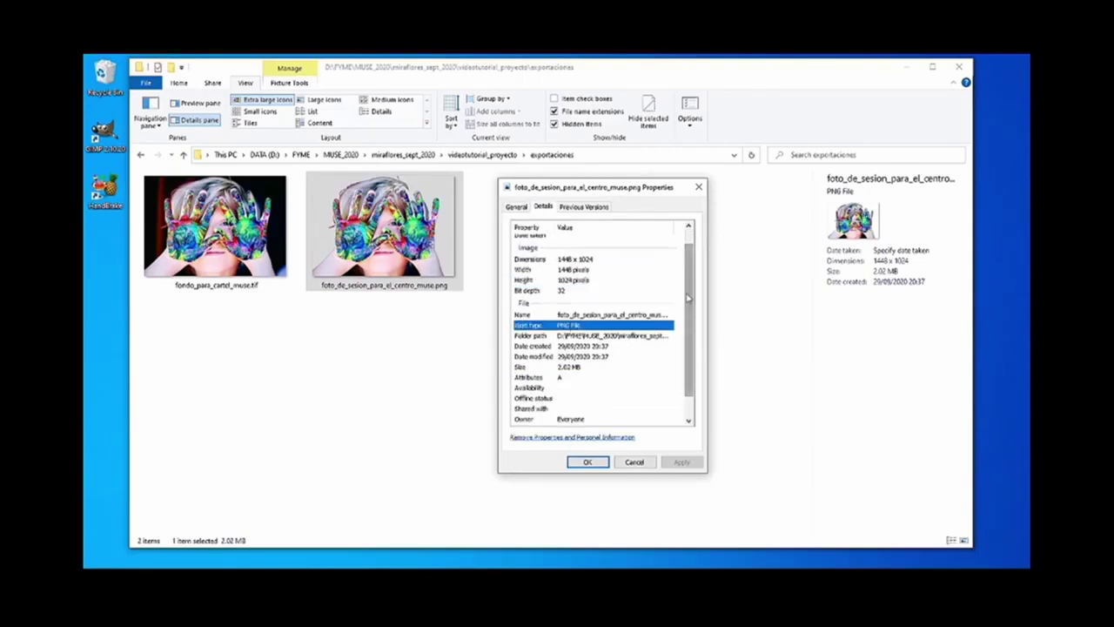
scroll(688, 295, "down", 1)
left_click(599, 348)
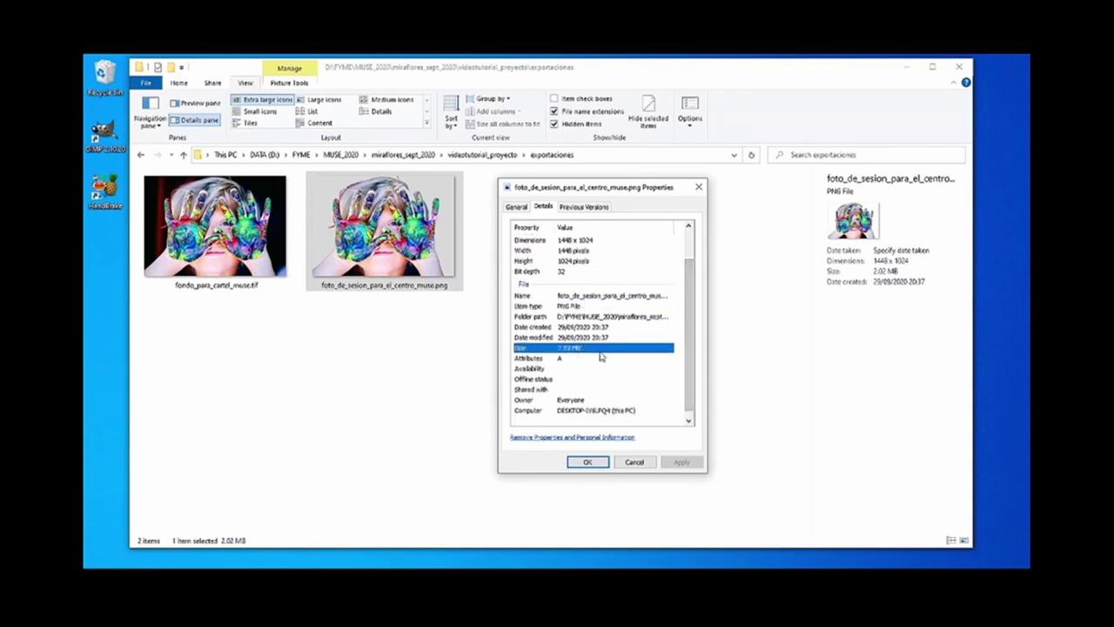
left_click(600, 462)
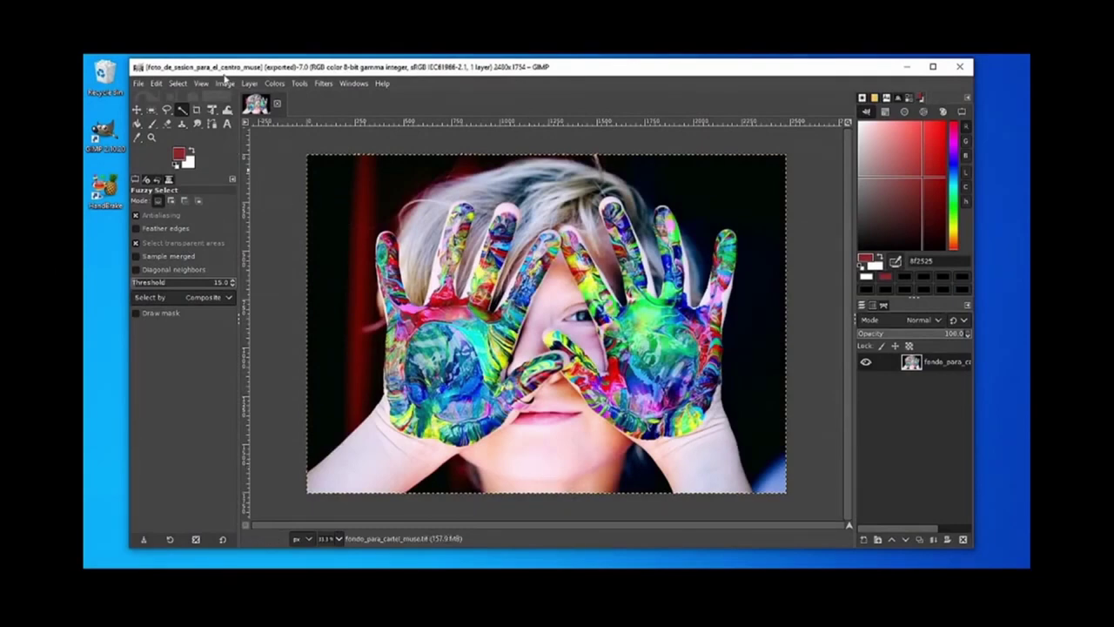
In GIMP, set up scaling of the full-background photo with a resolution of 72 pixels/in and a height of 512 px.
left_click(224, 83)
left_click(296, 237)
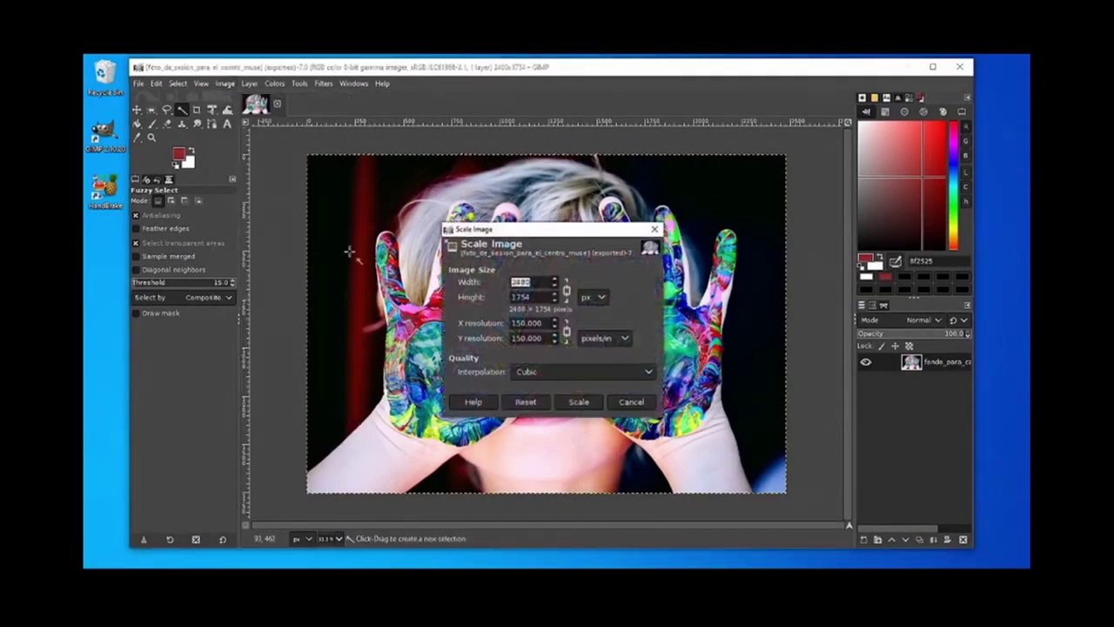
left_click(526, 322)
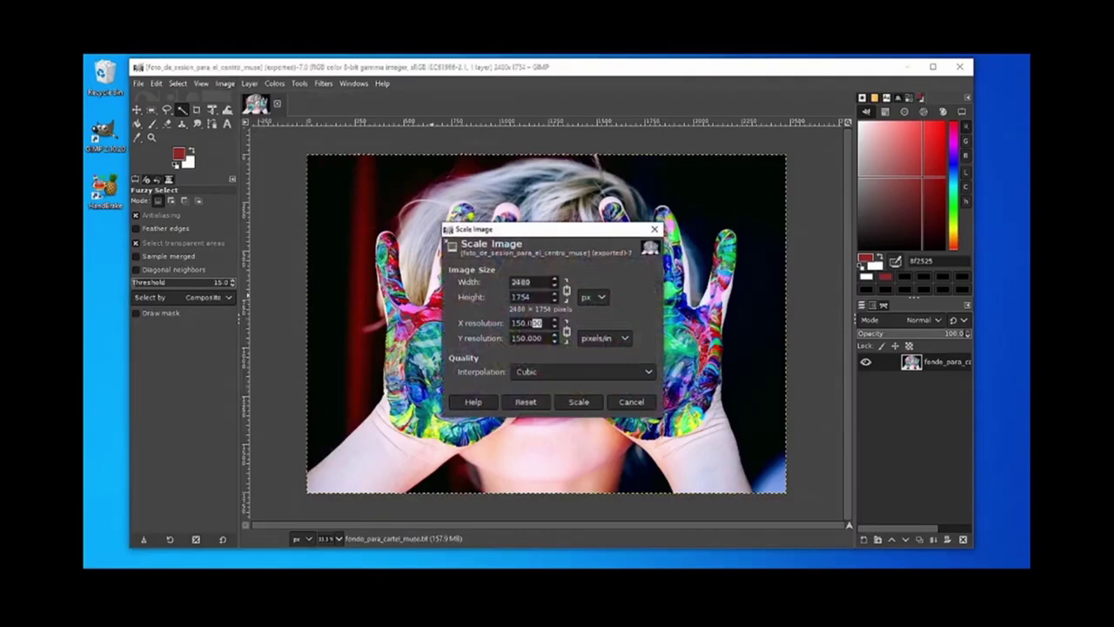
type("72")
key("Tab")
left_click_drag(530, 297, 495, 297)
type("512")
key("Tab")
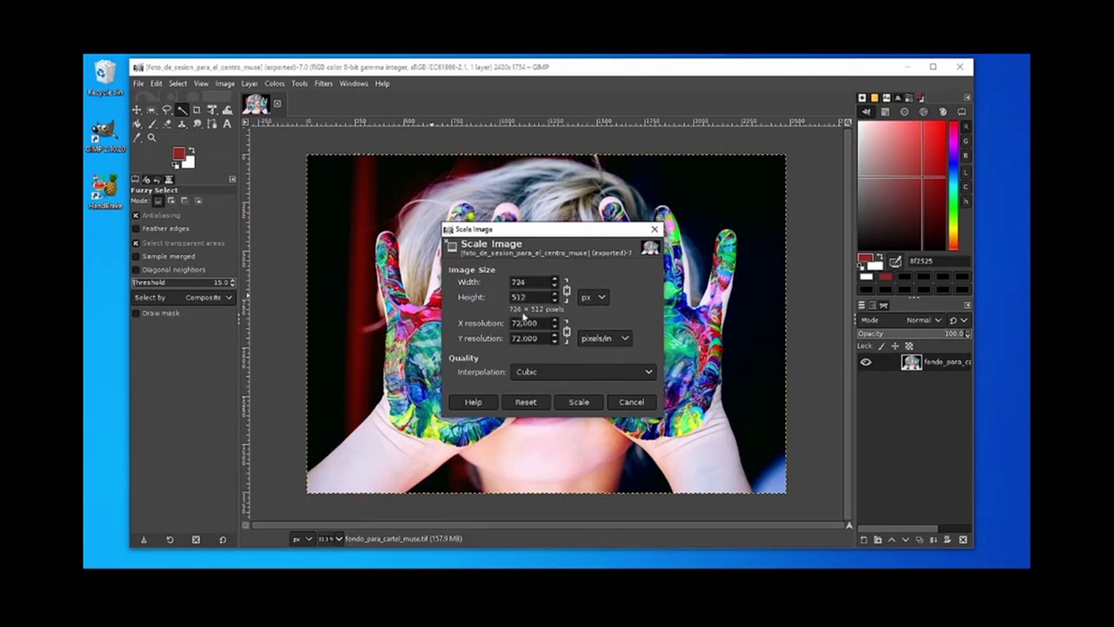
Set the proportional width to 1024 px instead and scale the image.
left_click(581, 301)
left_click(585, 297)
left_click_drag(528, 282, 497, 286)
key("Tab")
left_click(566, 403)
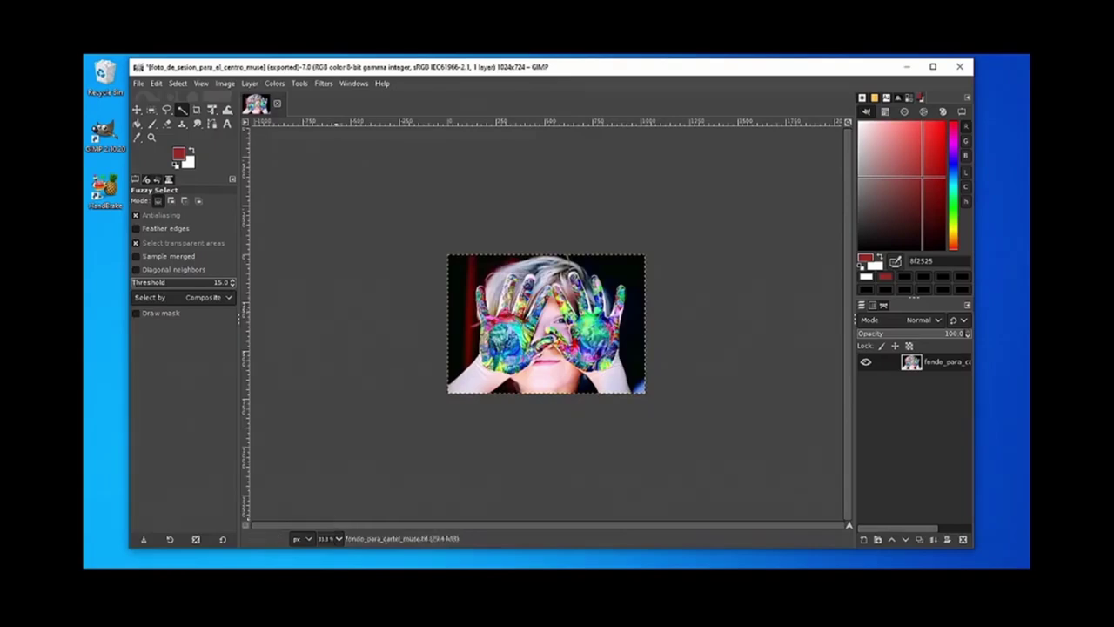
View the scaled photo at 100% and examine the detail of the painted hands at closer magnifications.
triple_click(322, 538)
type("100")
key("Return")
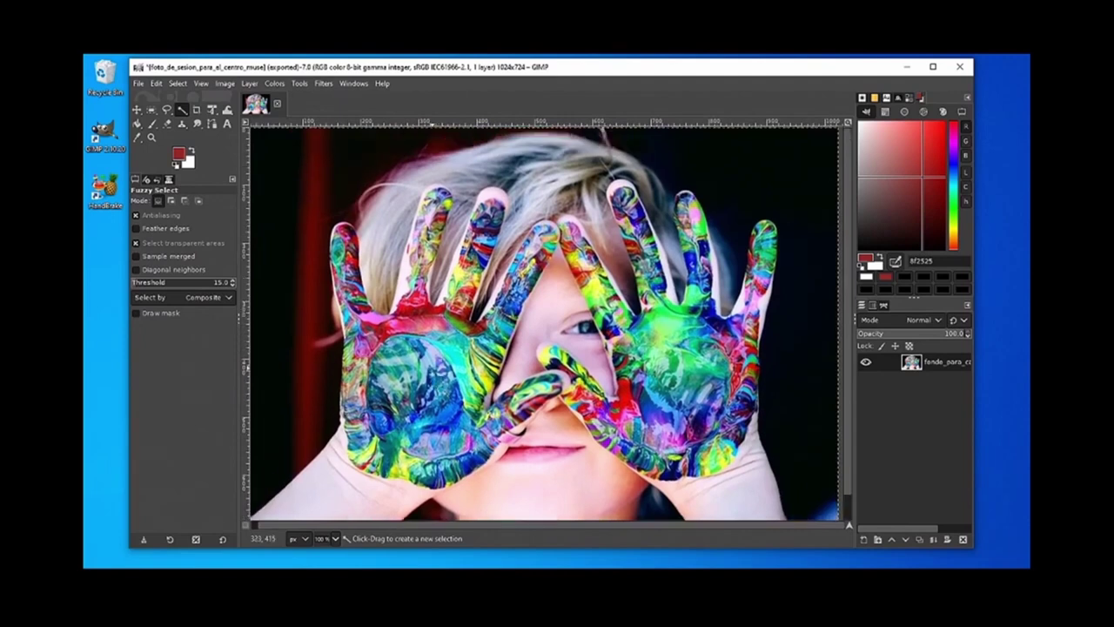
scroll(453, 375, "up", 2)
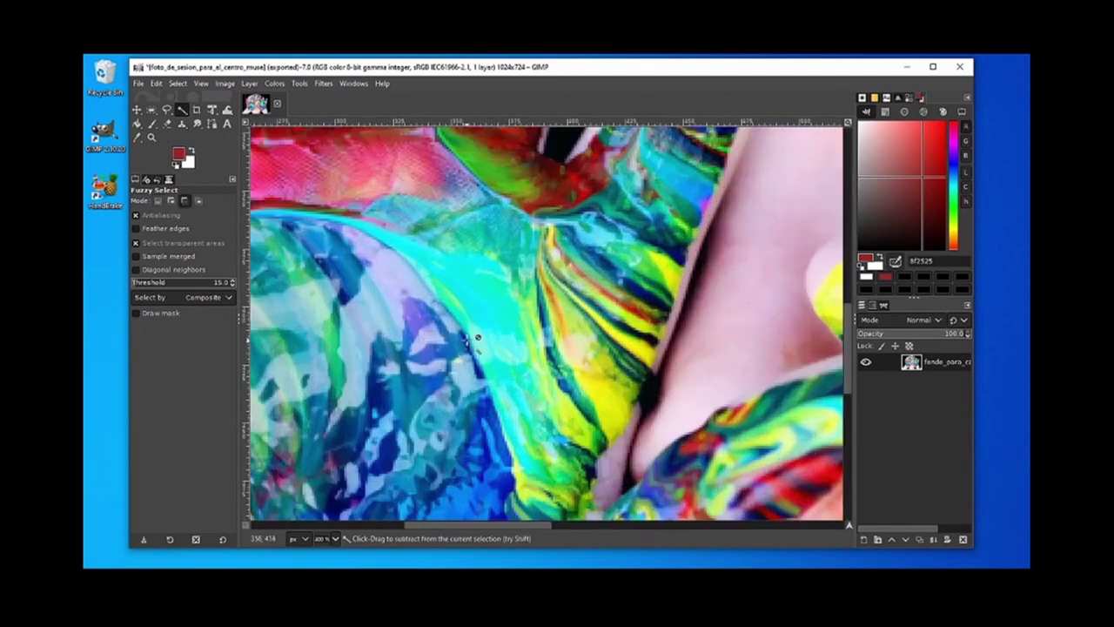
scroll(518, 409, "down", 2)
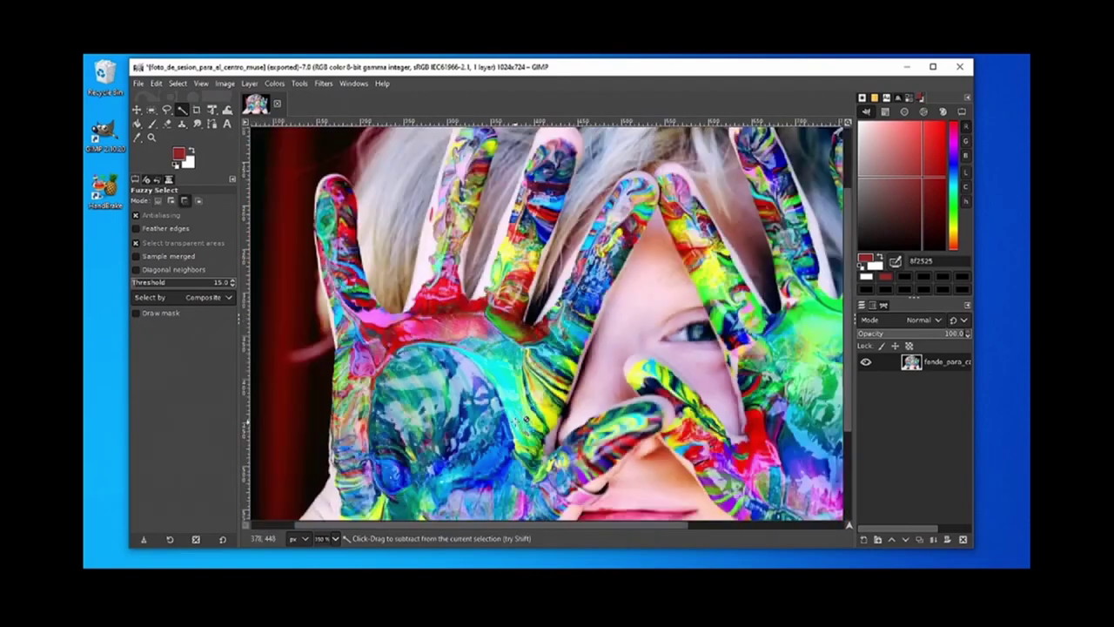
scroll(520, 416, "down", 1)
scroll(531, 382, "up", 3)
scroll(539, 367, "down", 3)
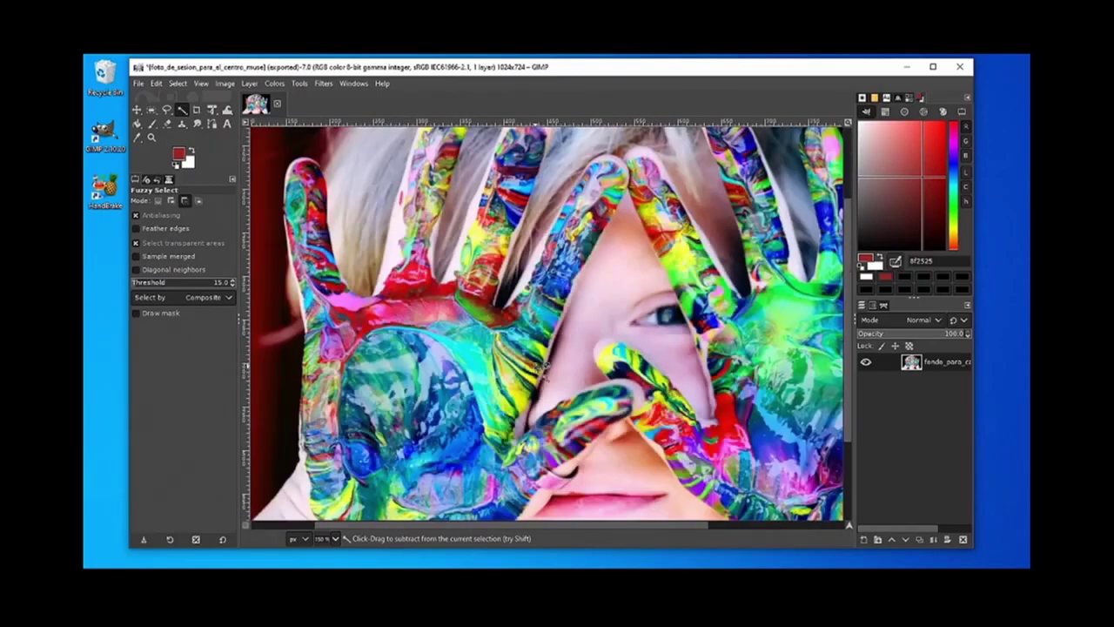
scroll(522, 348, "down", 1)
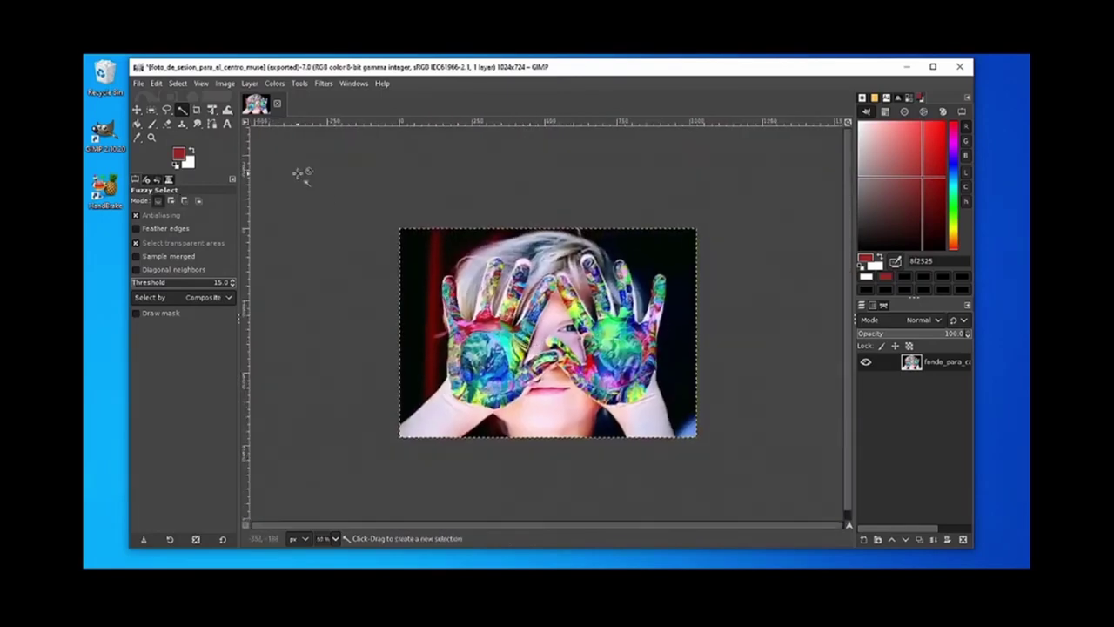
Start exporting the scaled photo to the exportaciones folder with JPEG image as the file type.
left_click(138, 83)
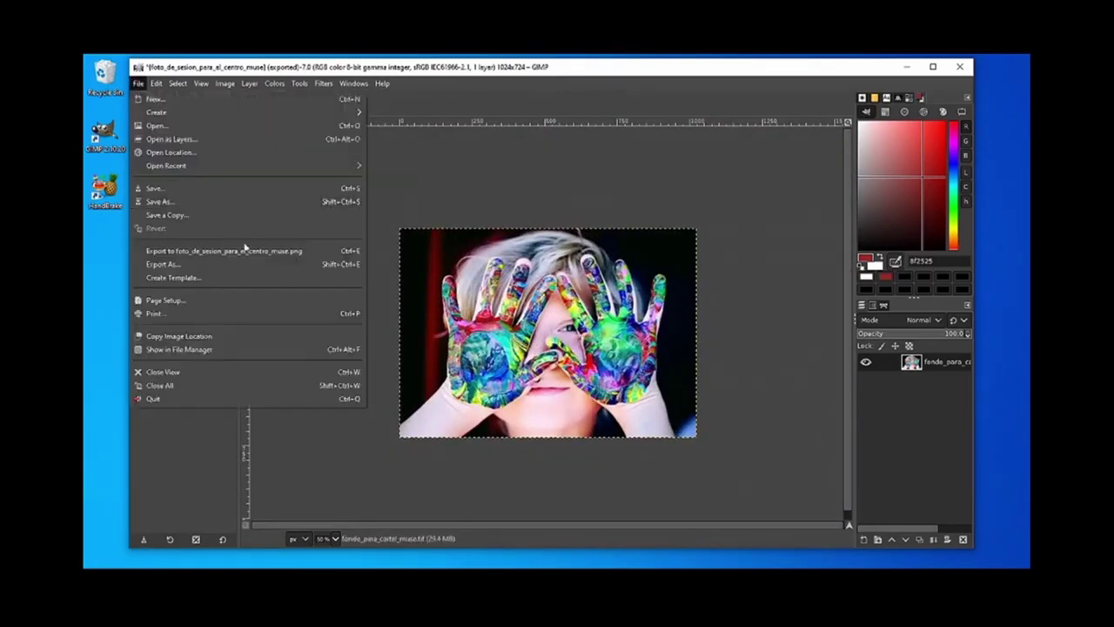
left_click(255, 270)
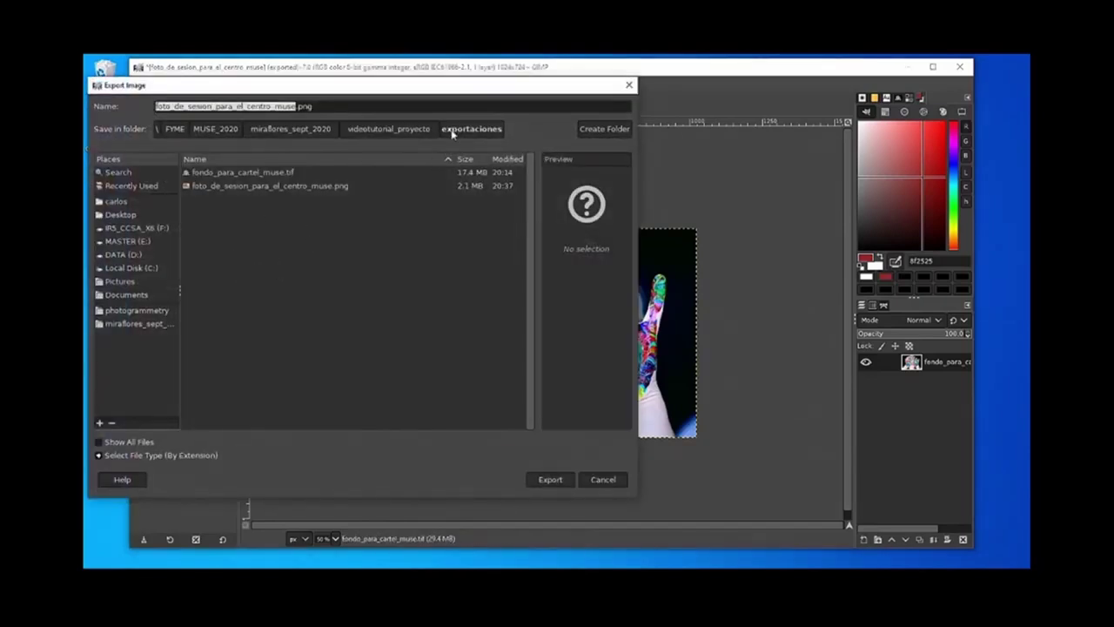
left_click(99, 455)
scroll(170, 392, "down", 5)
scroll(170, 383, "down", 3)
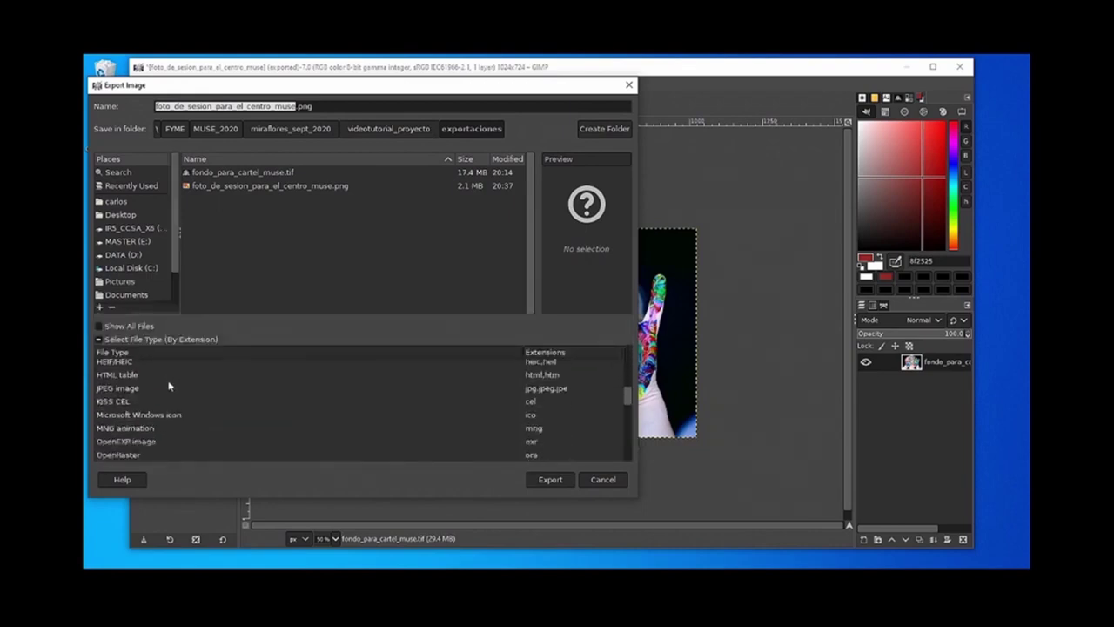
left_click(577, 391)
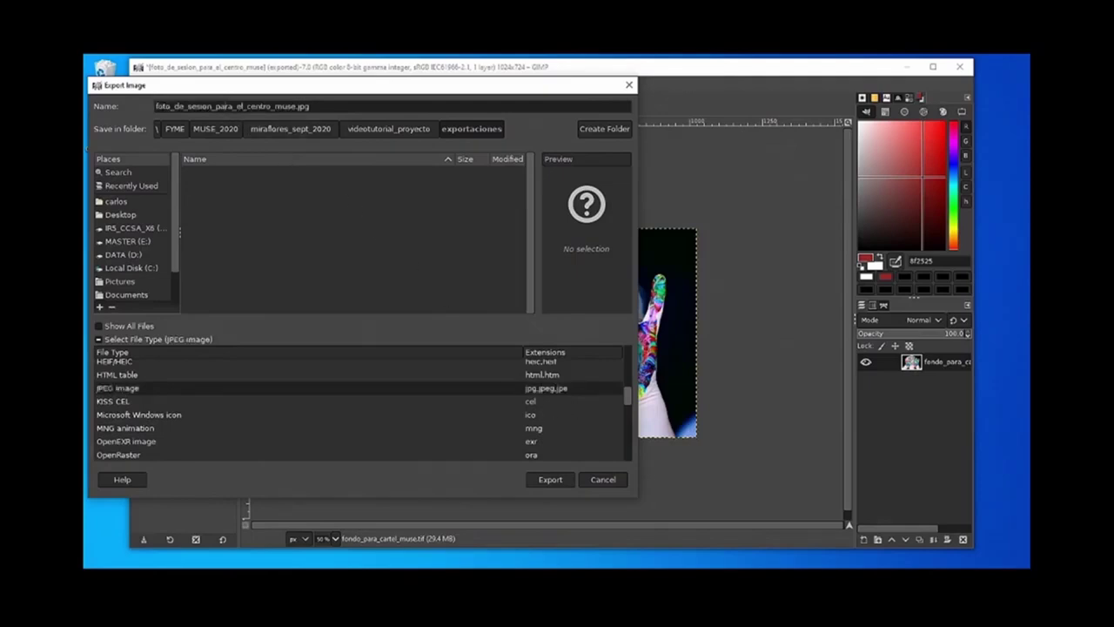
Name the export foto_de_sesion_para_FYME_muse.jpg, set the quality to 100, reveal the advanced options and export it.
left_click_drag(272, 106, 240, 106)
type("FYME")
left_click(548, 484)
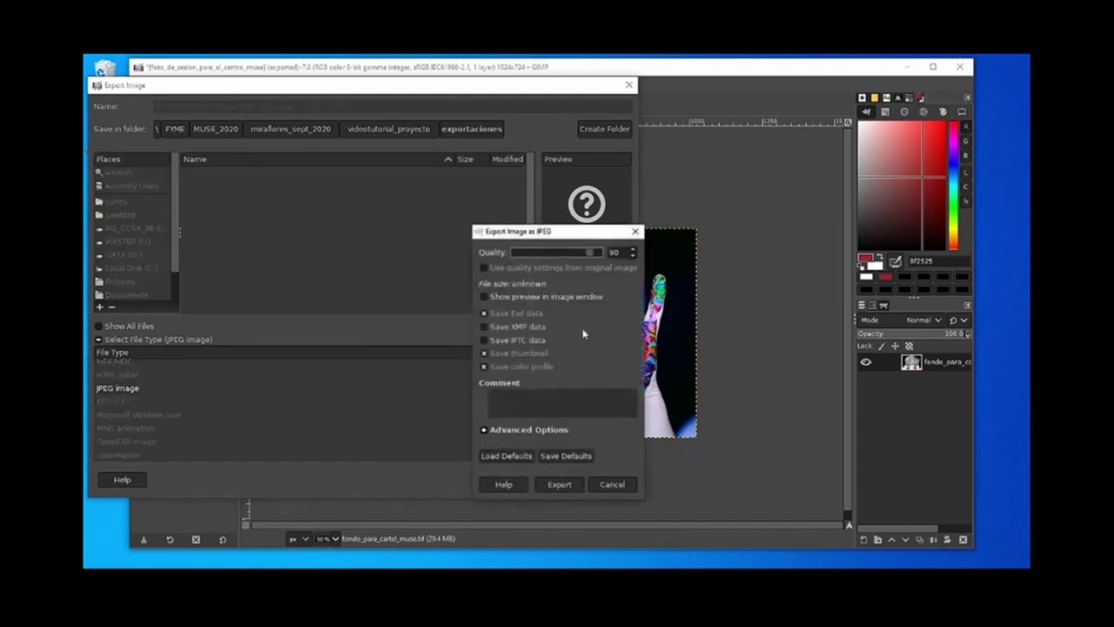
left_click_drag(597, 253, 614, 251)
left_click(485, 430)
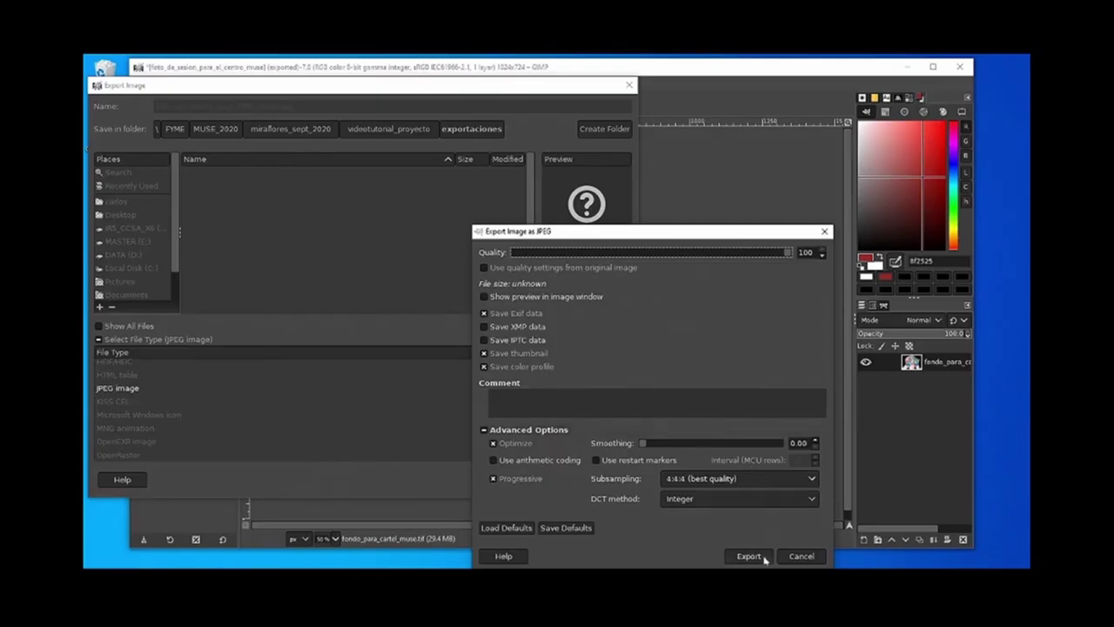
left_click(748, 556)
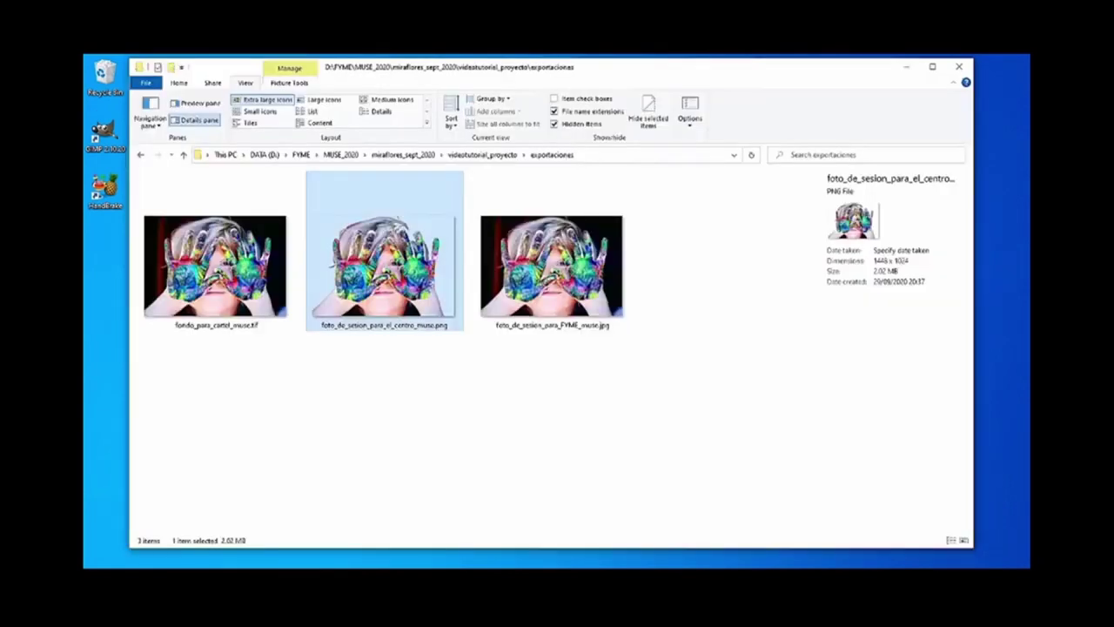
Inspect the properties of foto_de_sesion_para_FYME_muse.jpg for its pixel dimensions, resolution and file size, and close them.
left_click(561, 303)
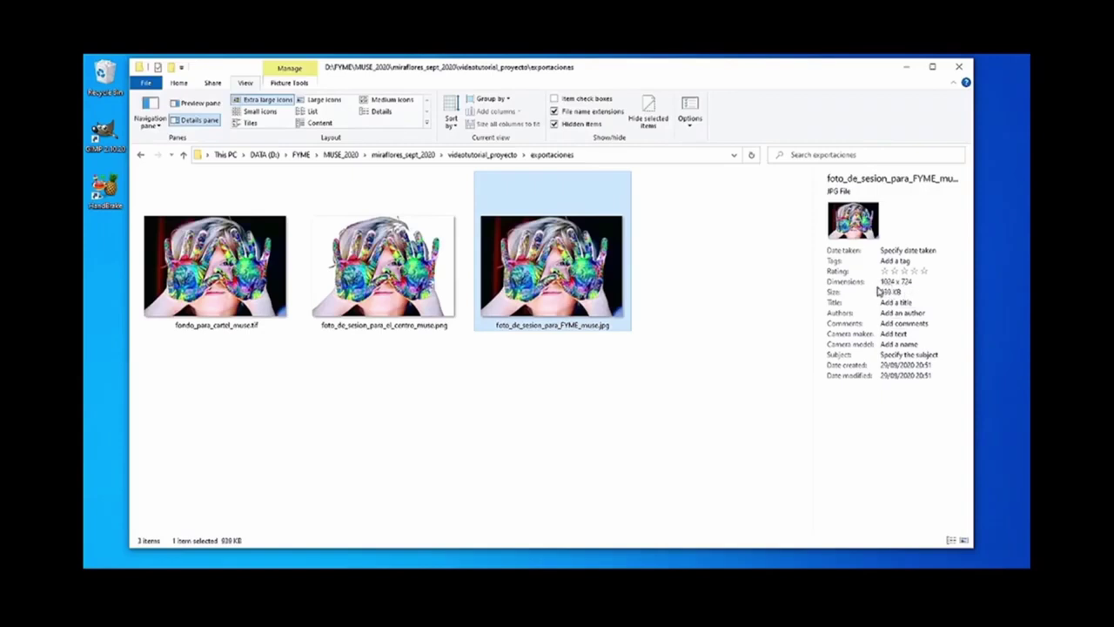
right_click(555, 328)
left_click(582, 610)
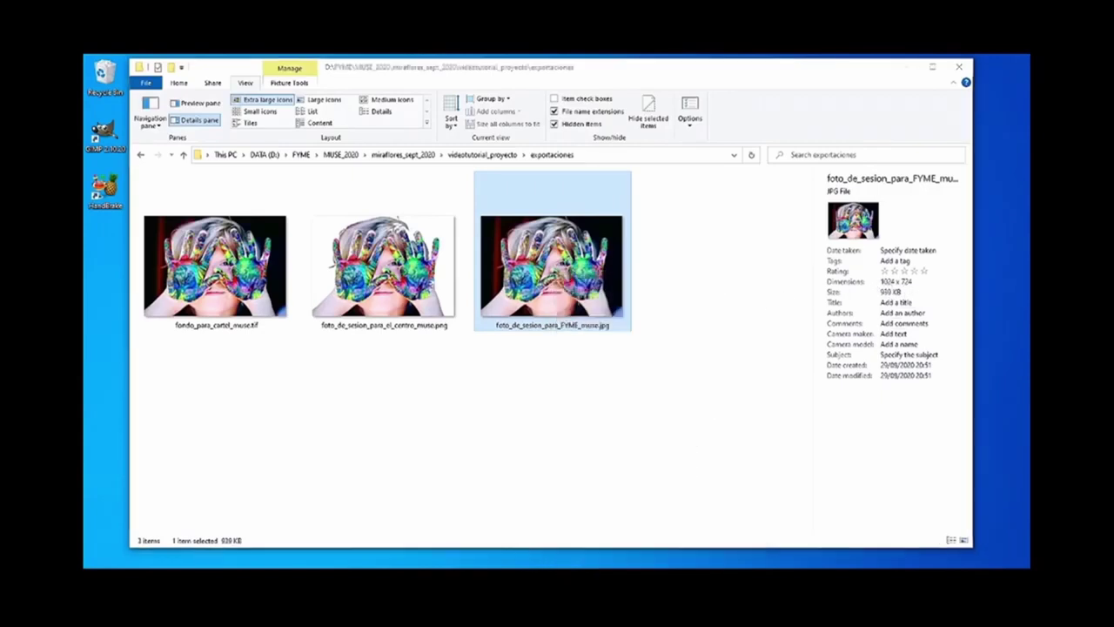
left_click_drag(693, 231, 755, 185)
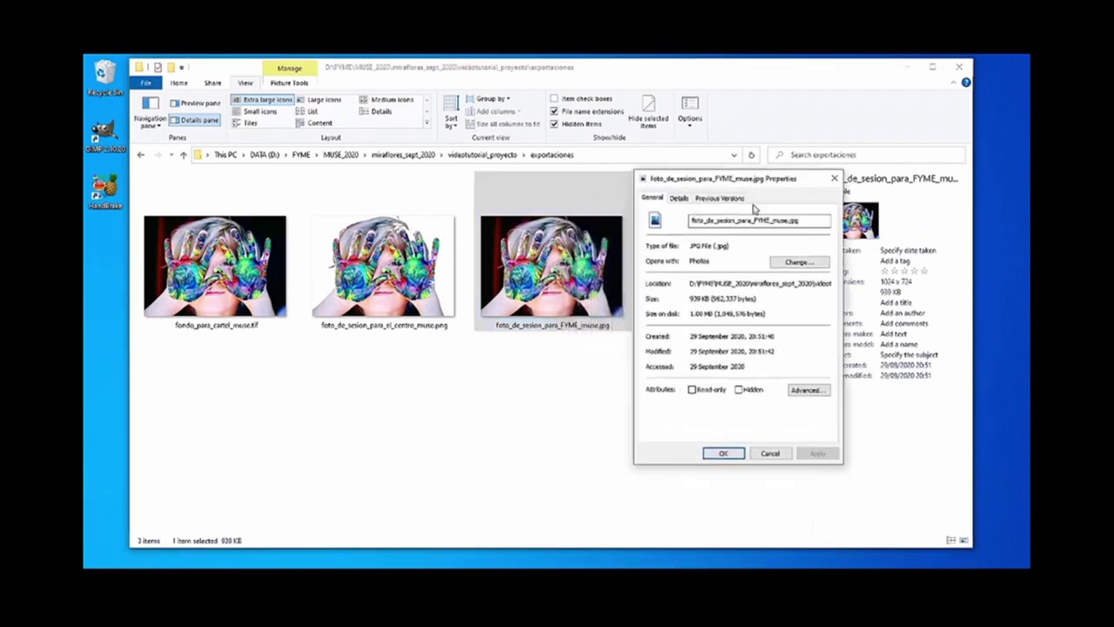
left_click(686, 197)
scroll(816, 254, "down", 3)
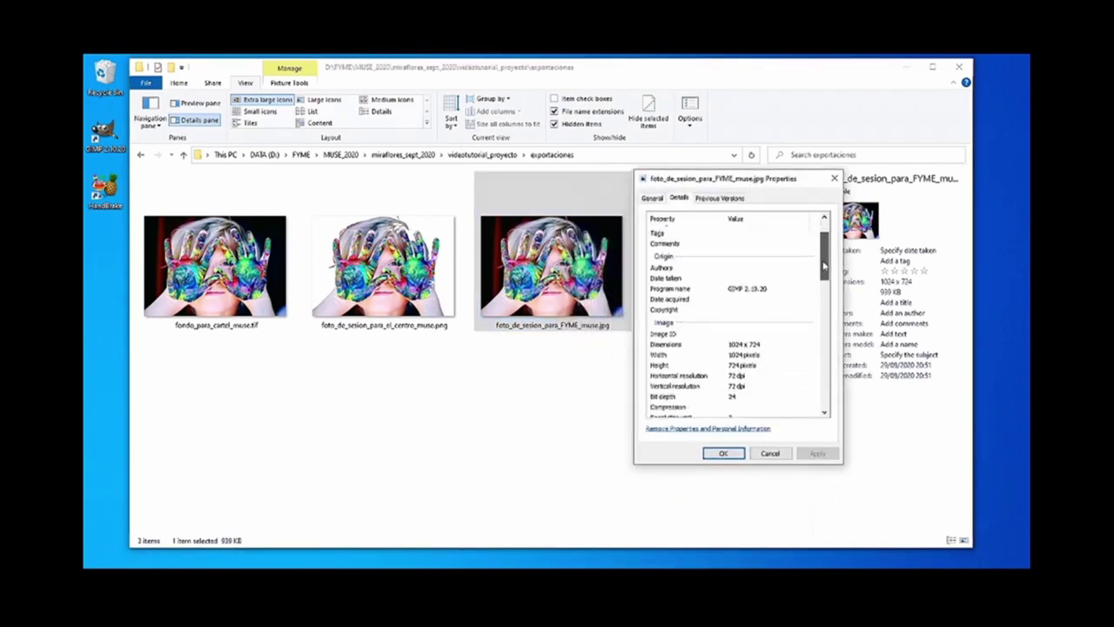
left_click(775, 278)
left_click(759, 310)
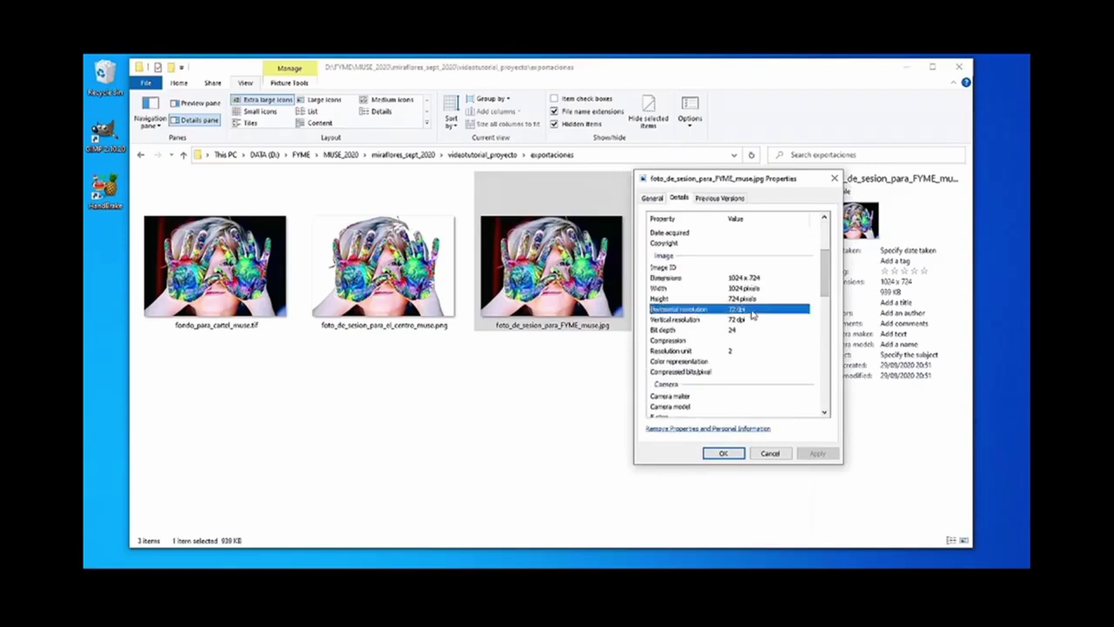
left_click_drag(827, 289, 827, 393)
left_click(760, 366)
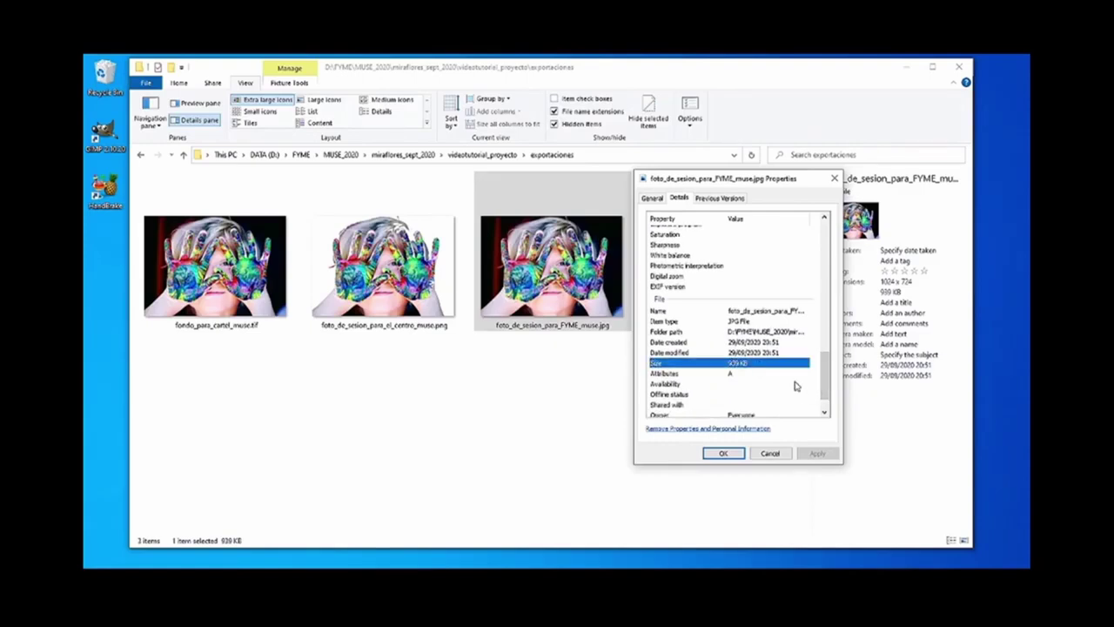
left_click(722, 452)
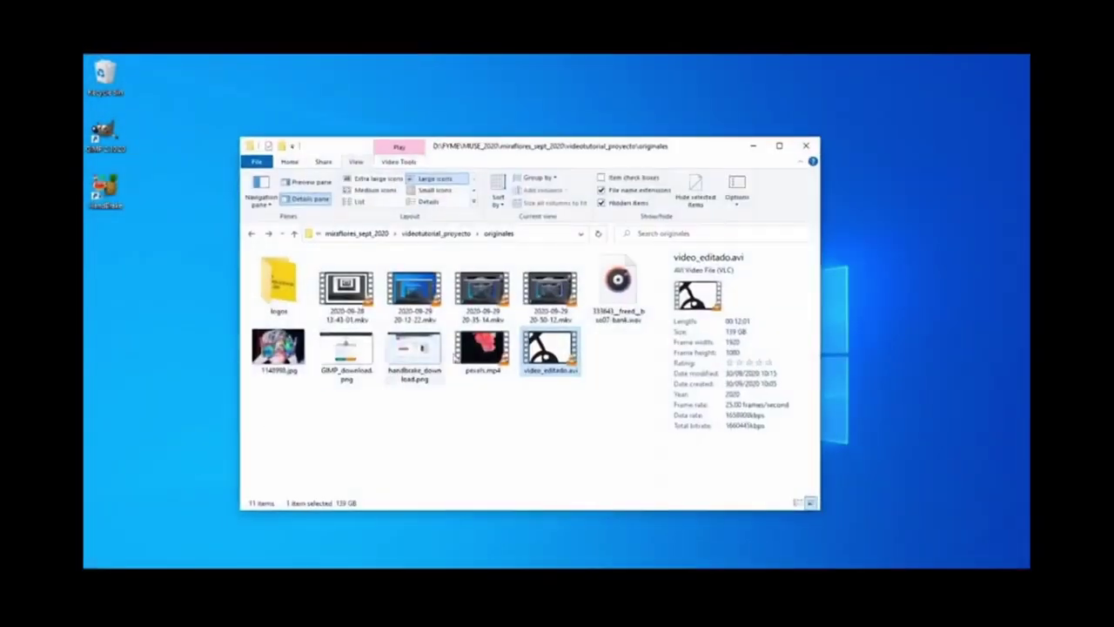
Open HandBrake and load video_editado.avi from the originales folder as the source video.
left_click(592, 403)
left_click_drag(591, 403, 552, 343)
left_click(116, 199)
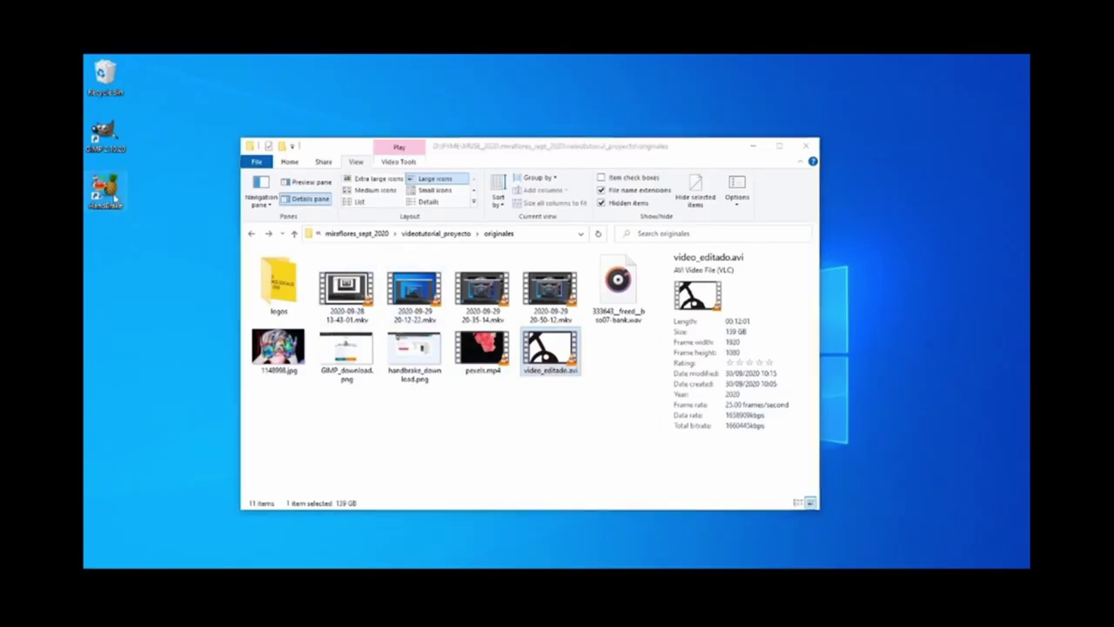
double_click(106, 192)
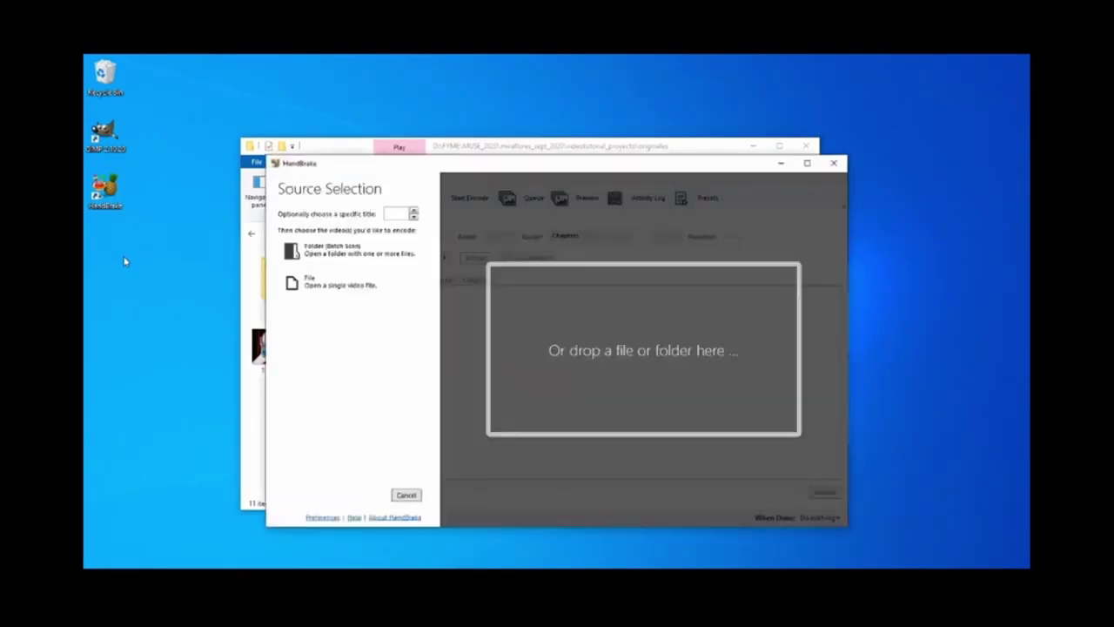
key("alt+Tab")
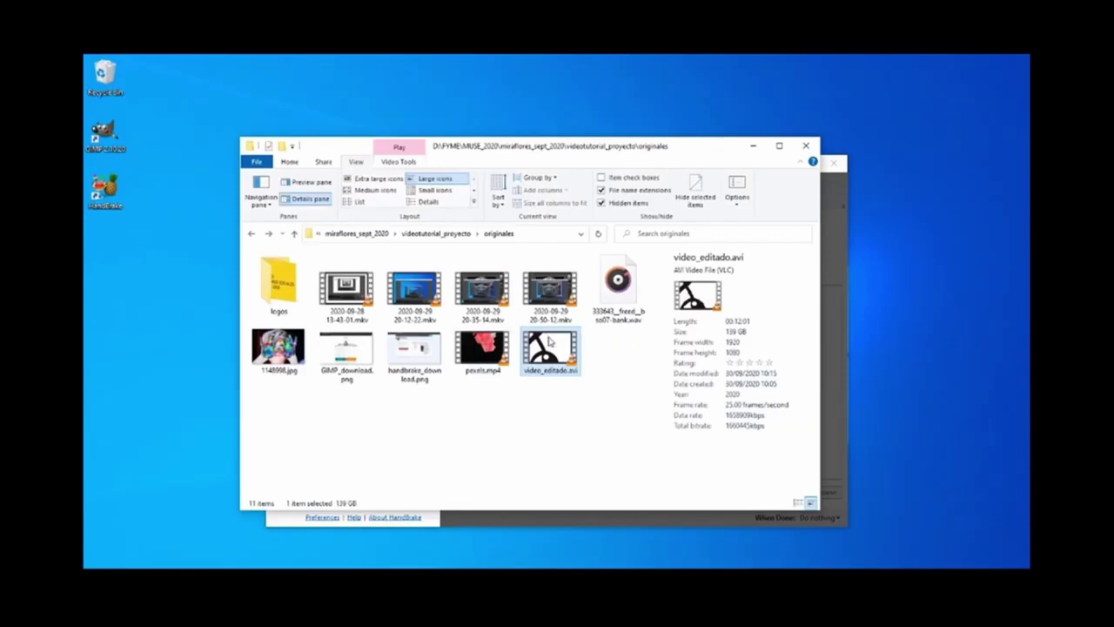
left_click_drag(552, 348, 605, 366)
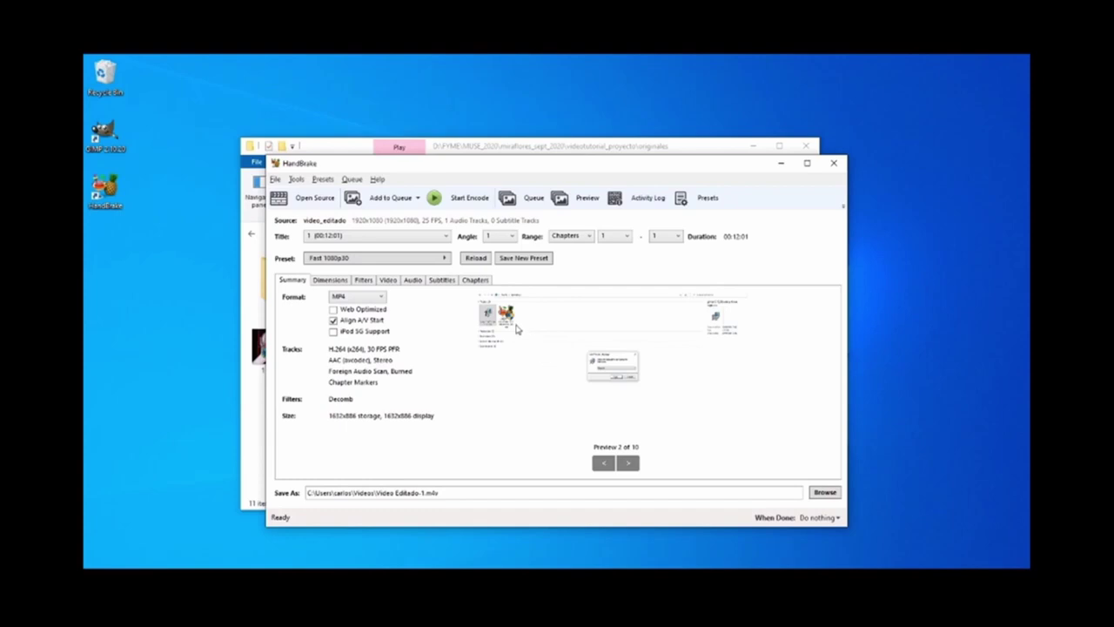
Choose MP4 as the output format and set the video dimensions to 1920 wide by 1080 high.
left_click(381, 297)
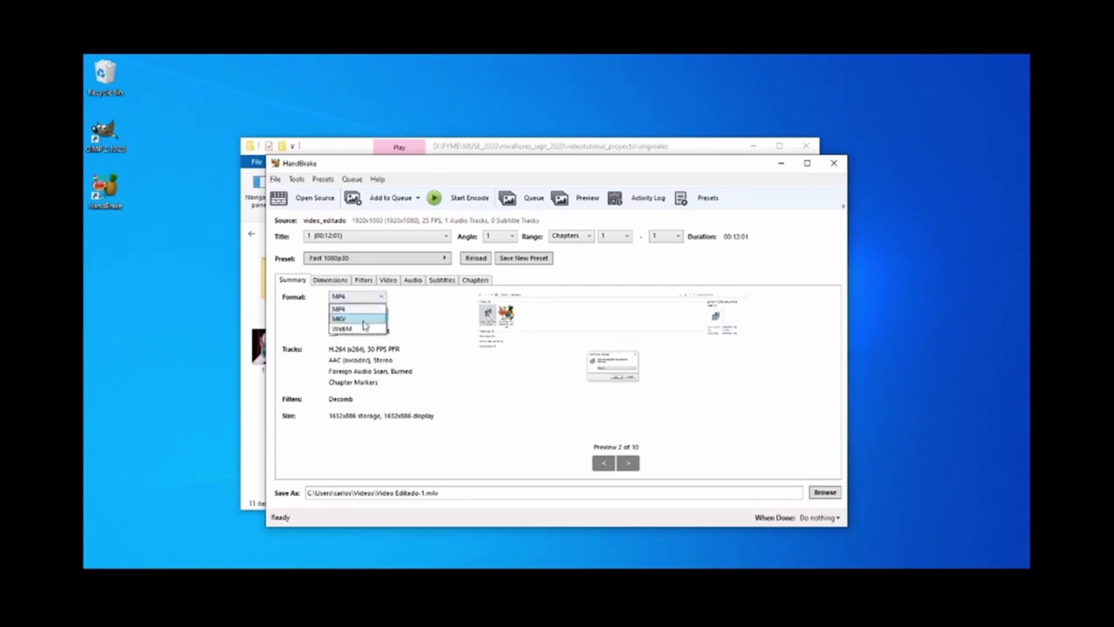
left_click(344, 311)
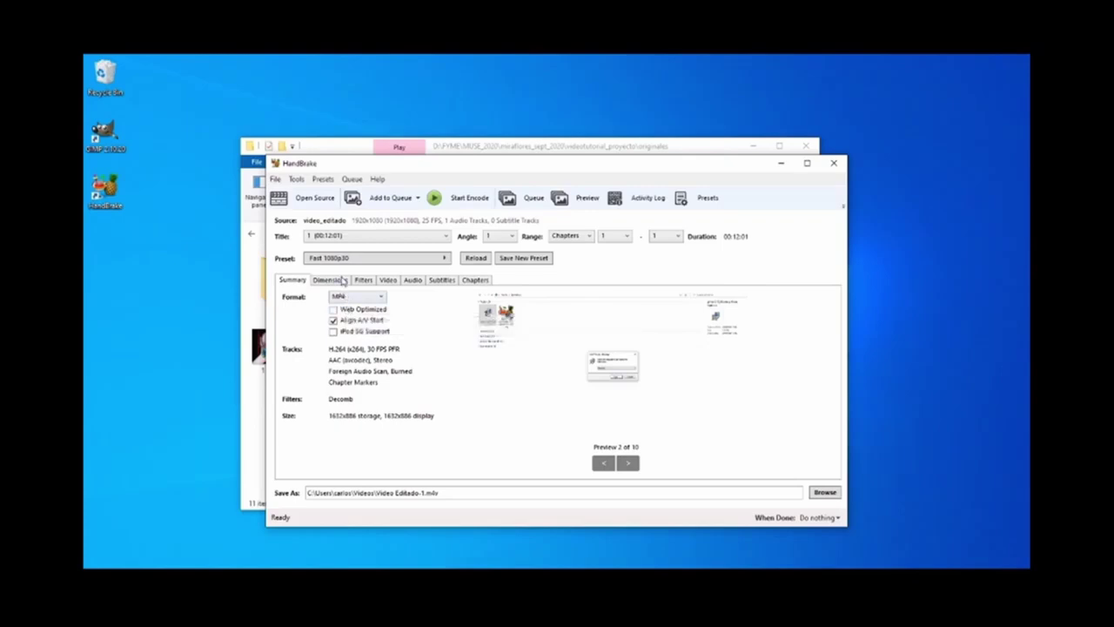
left_click(343, 279)
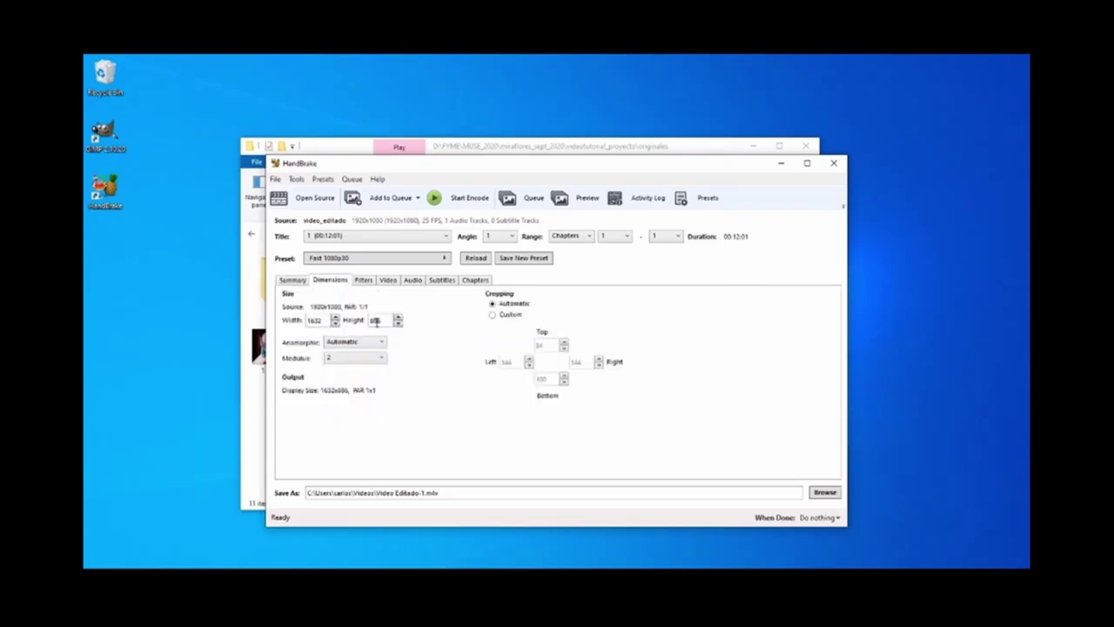
left_click_drag(322, 321, 297, 321)
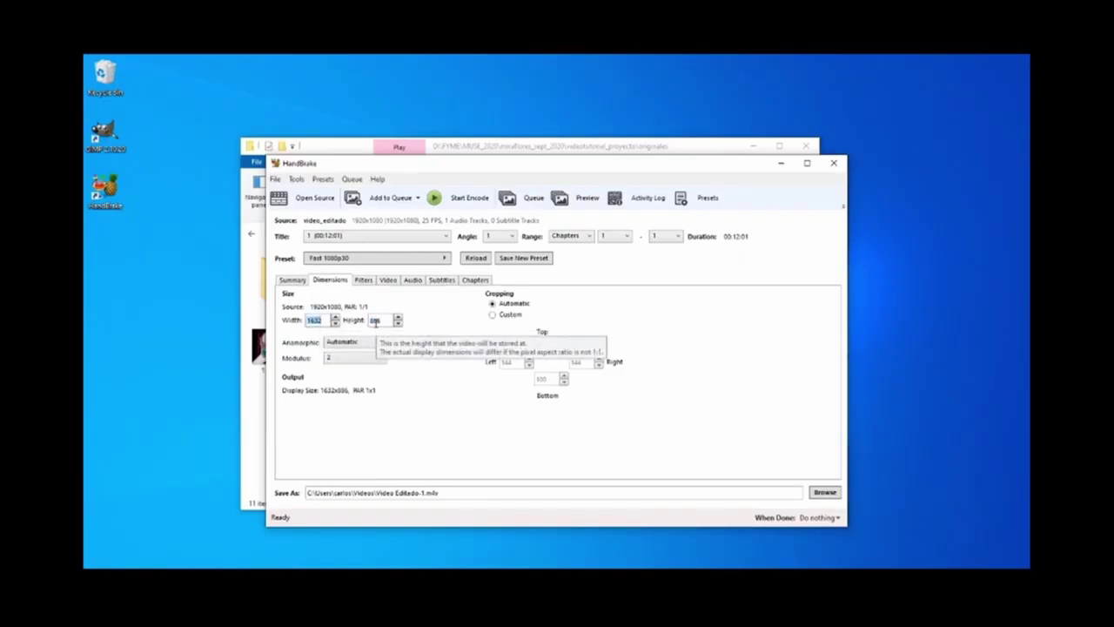
type("1")
type("1")
type("080")
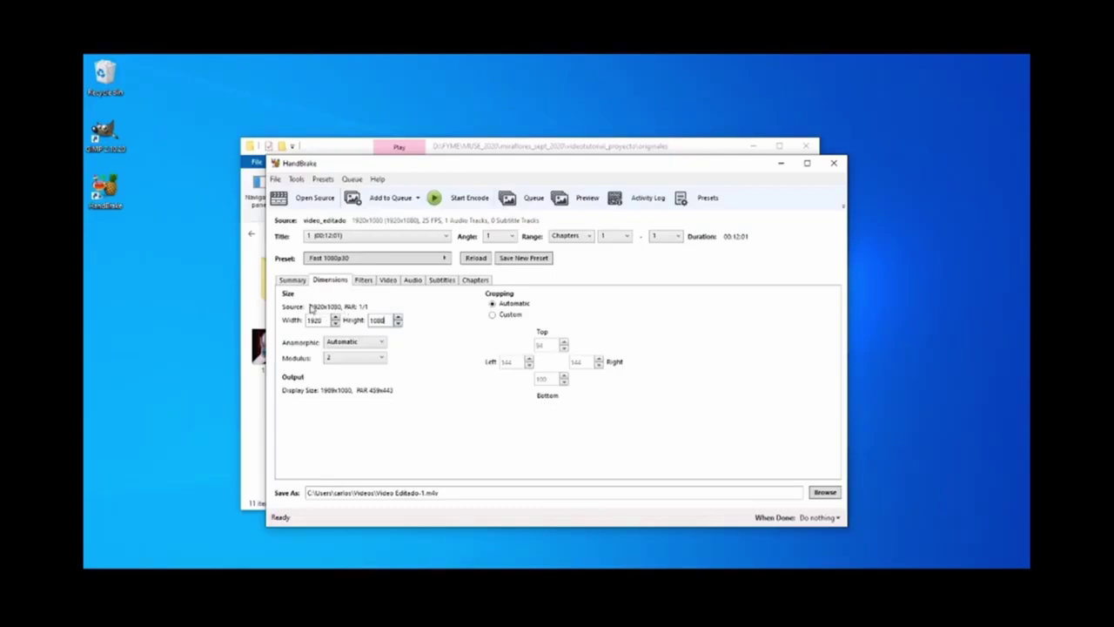
Use the H.264 (x264) codec with a constant framerate set to Same as source, and start the encode.
left_click(388, 282)
left_click(391, 312)
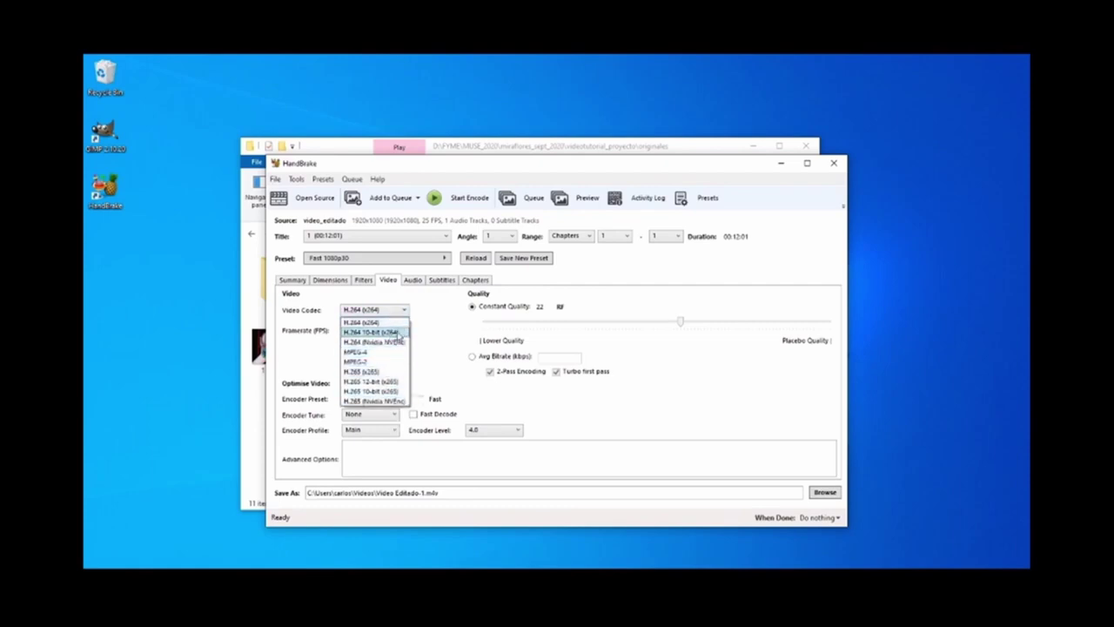
left_click(397, 325)
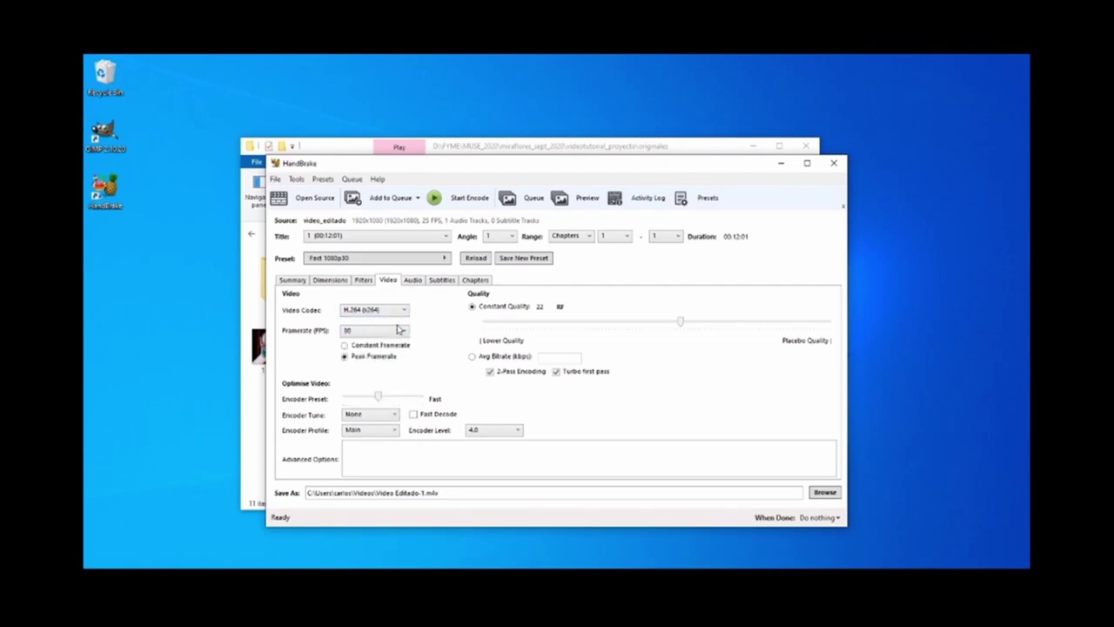
left_click(398, 330)
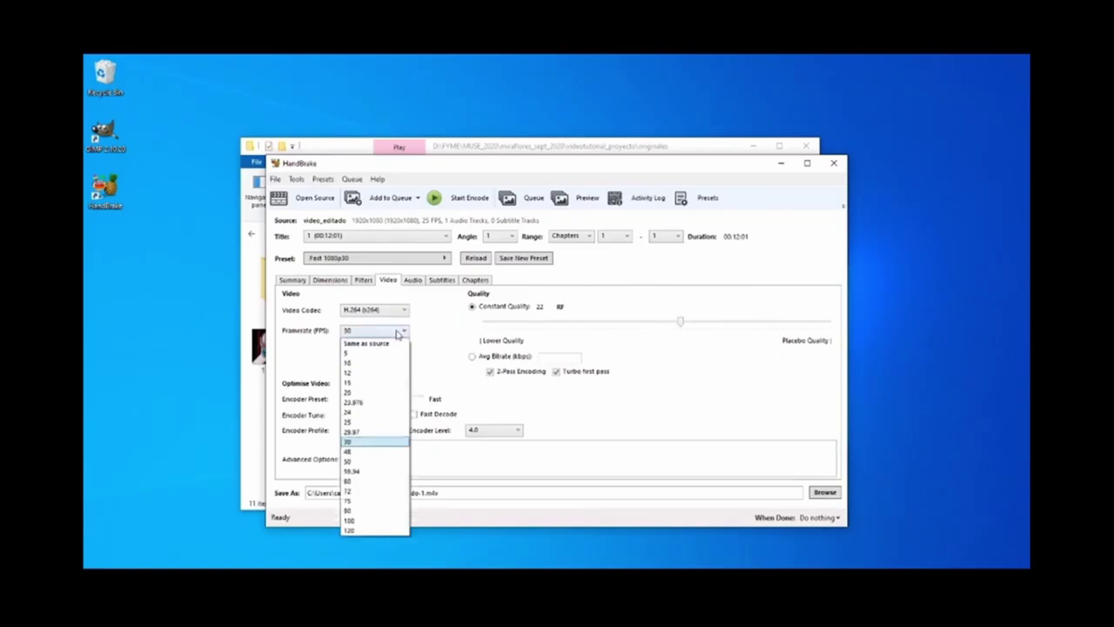
left_click(391, 342)
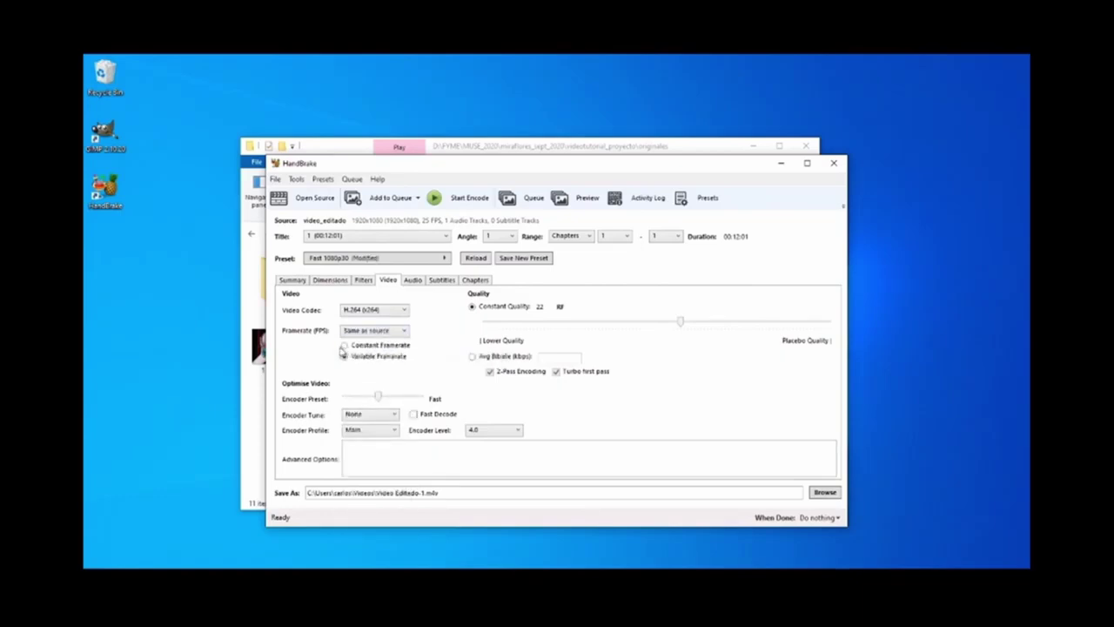
left_click(343, 345)
left_click(457, 199)
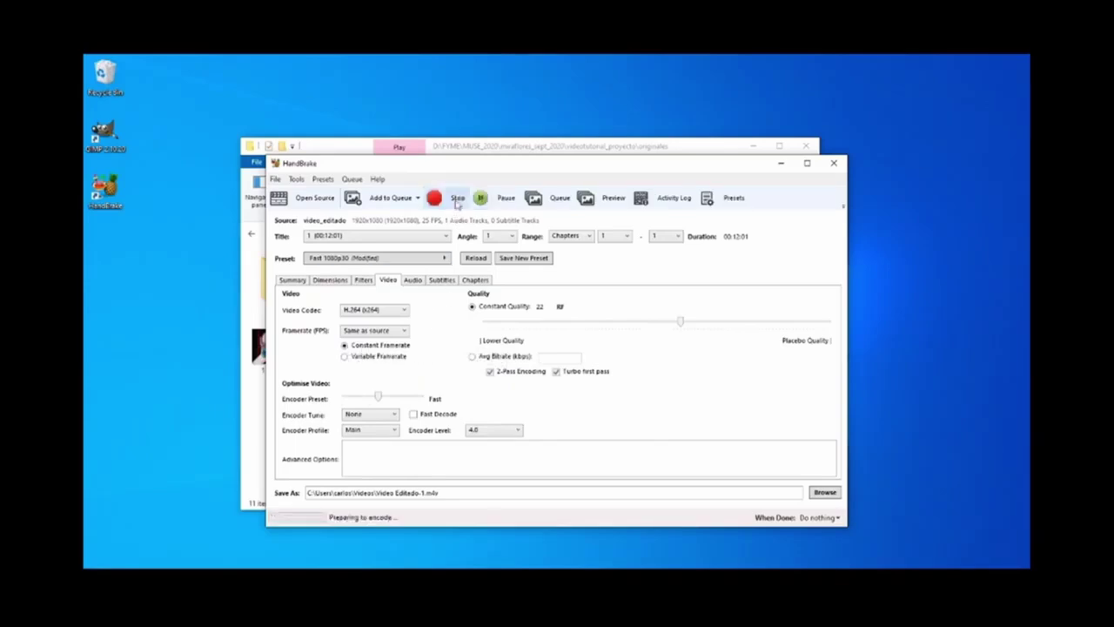
left_click_drag(456, 167, 430, 150)
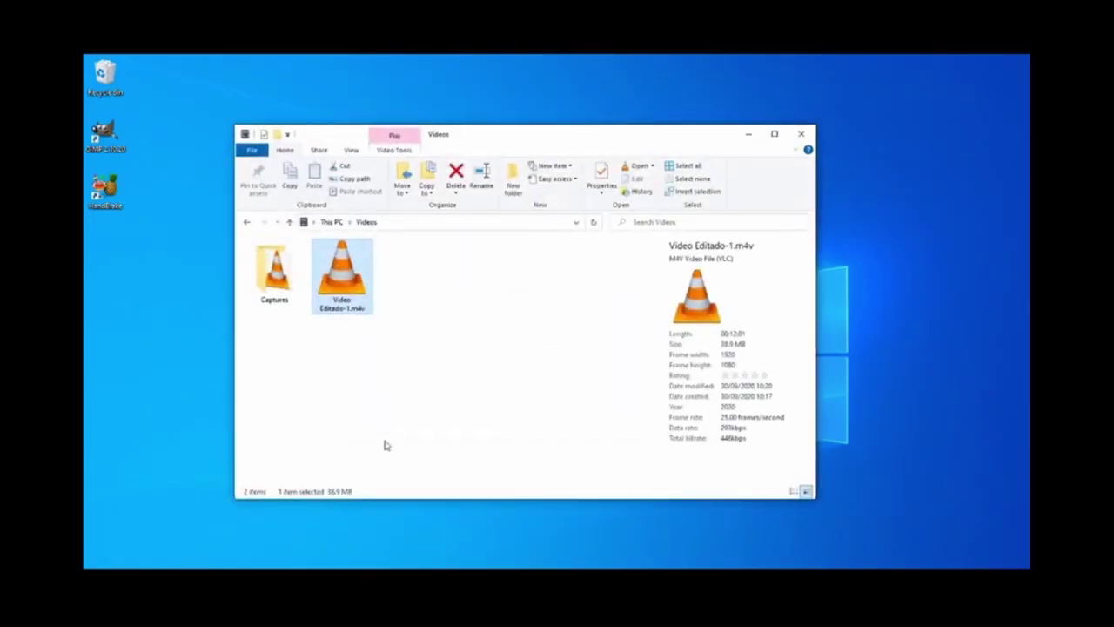
Play Video Editado-1.m4v from the Videos folder in VLC and fit the player window within the desktop.
left_click(443, 336)
left_click_drag(443, 335, 346, 275)
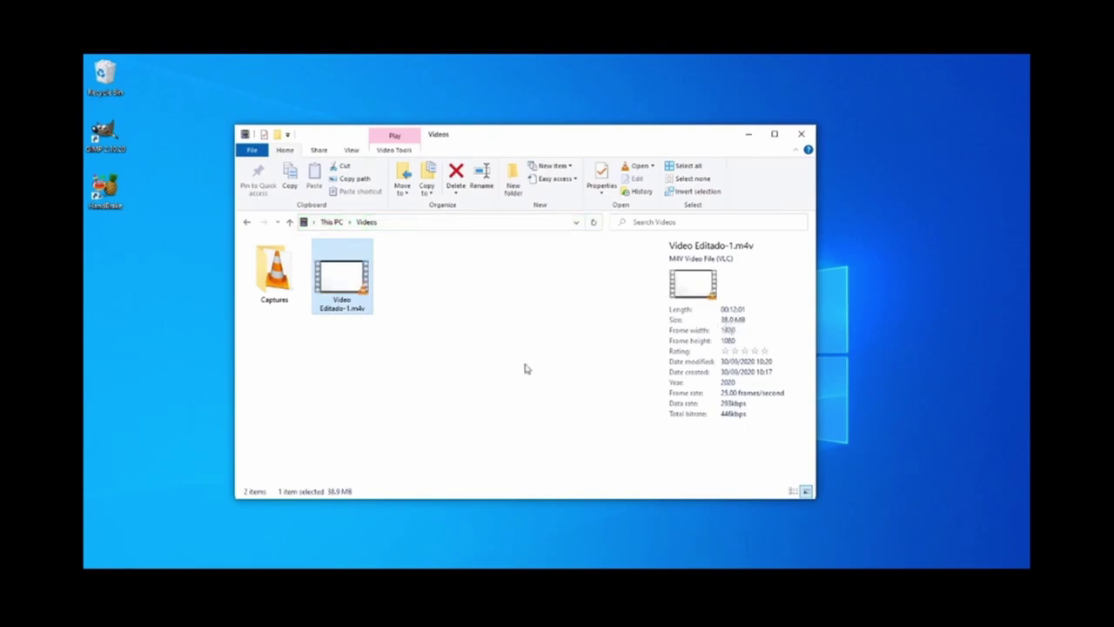
double_click(352, 280)
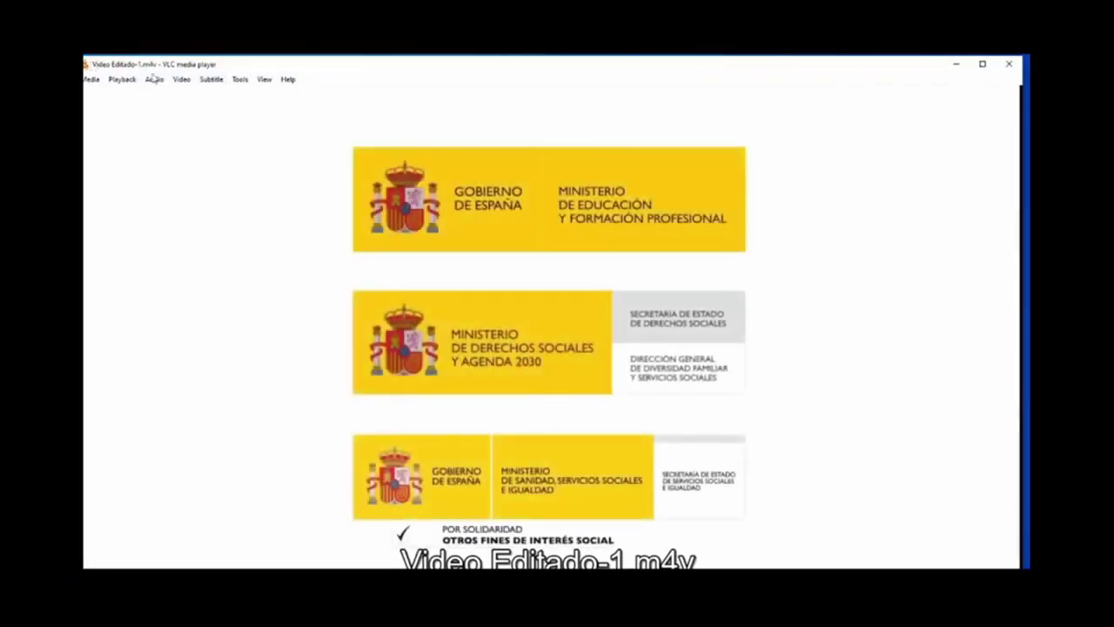
left_click_drag(163, 66, 206, 82)
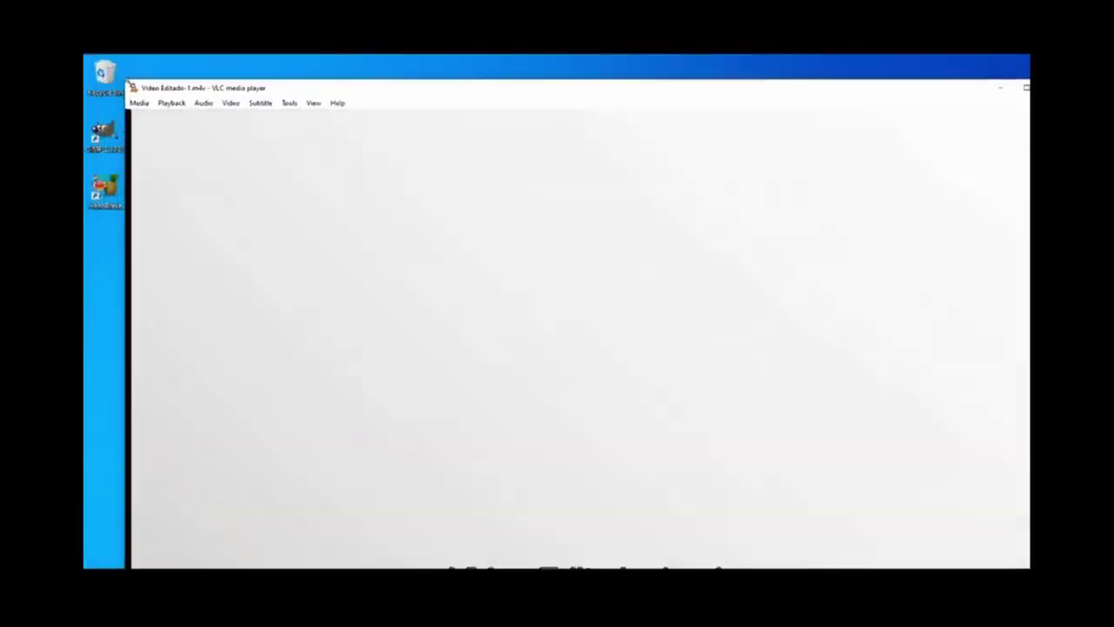
left_click_drag(129, 80, 151, 72)
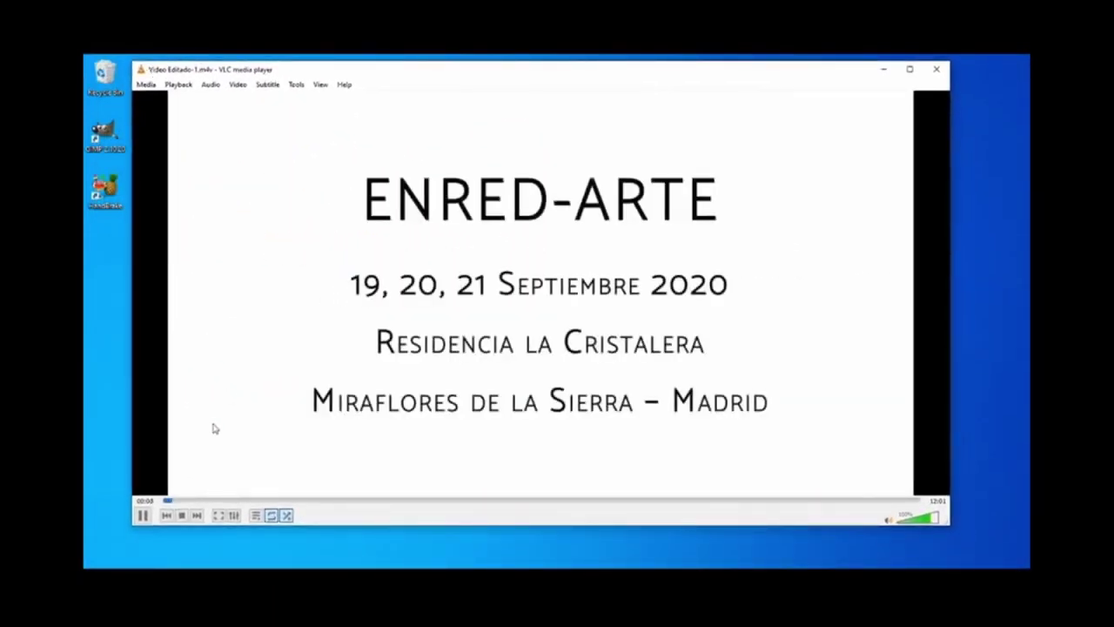
Skim through the converted video at several points along its timeline to check the picture, and close the player.
left_click(192, 502)
left_click(227, 502)
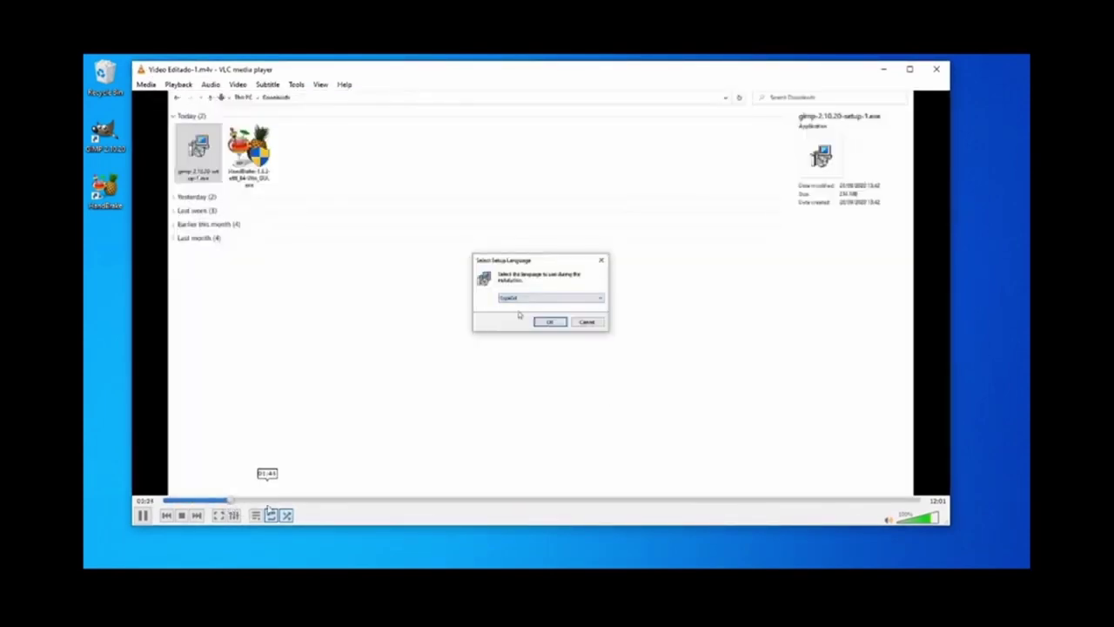
left_click(273, 502)
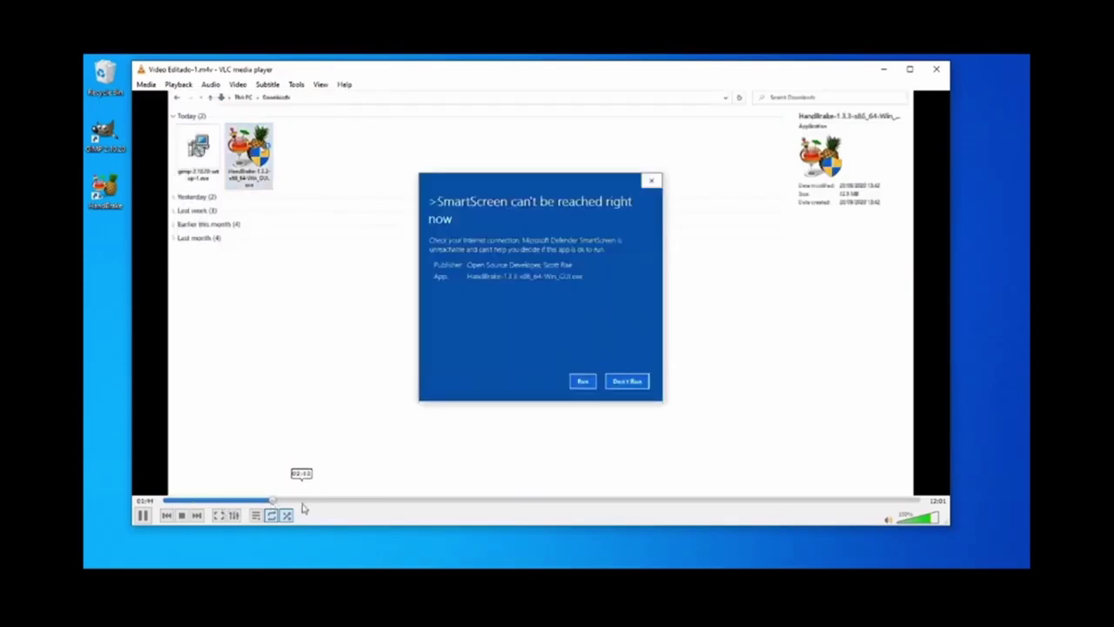
left_click(307, 502)
left_click(344, 503)
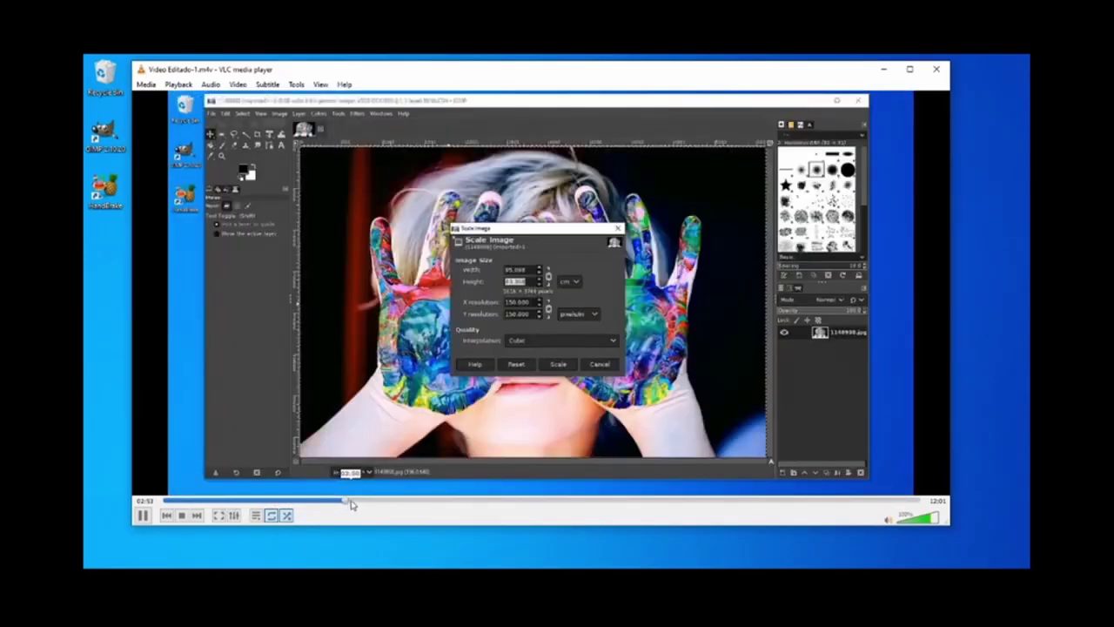
left_click(376, 503)
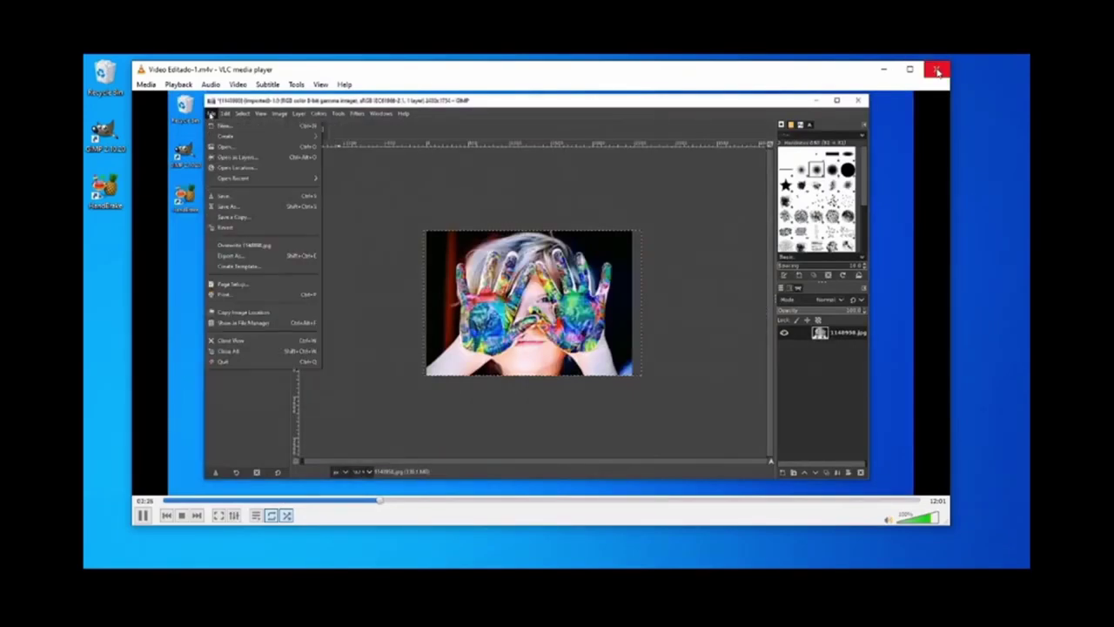
left_click(937, 69)
Inspect the detailed properties of Video Editado-1.m4v for its frame size, frame rate, audio data and file size.
right_click(339, 274)
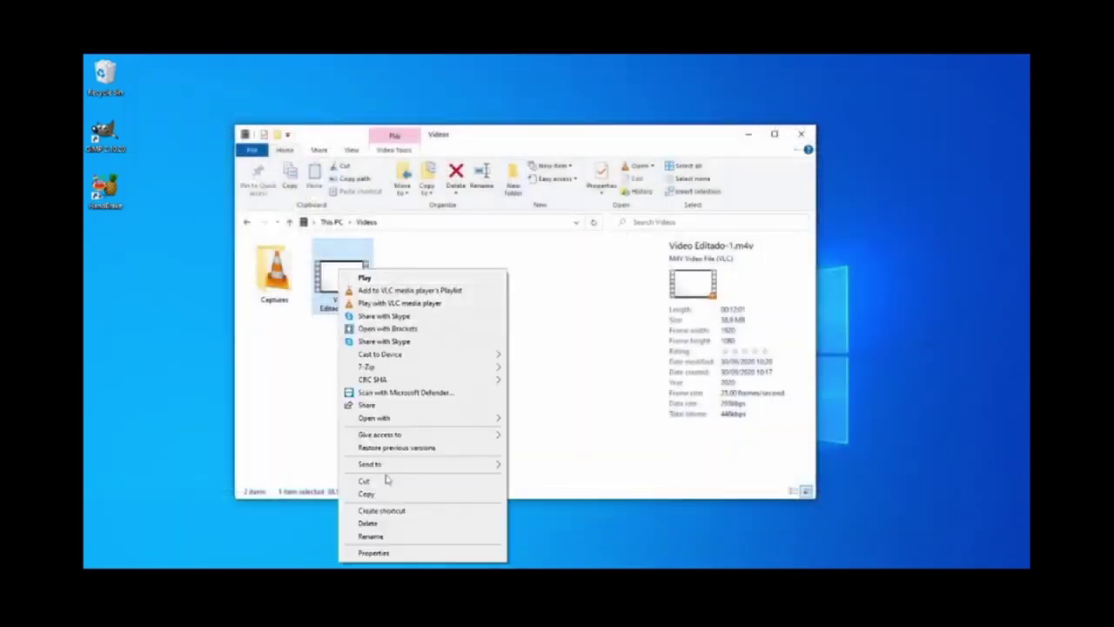
left_click(379, 550)
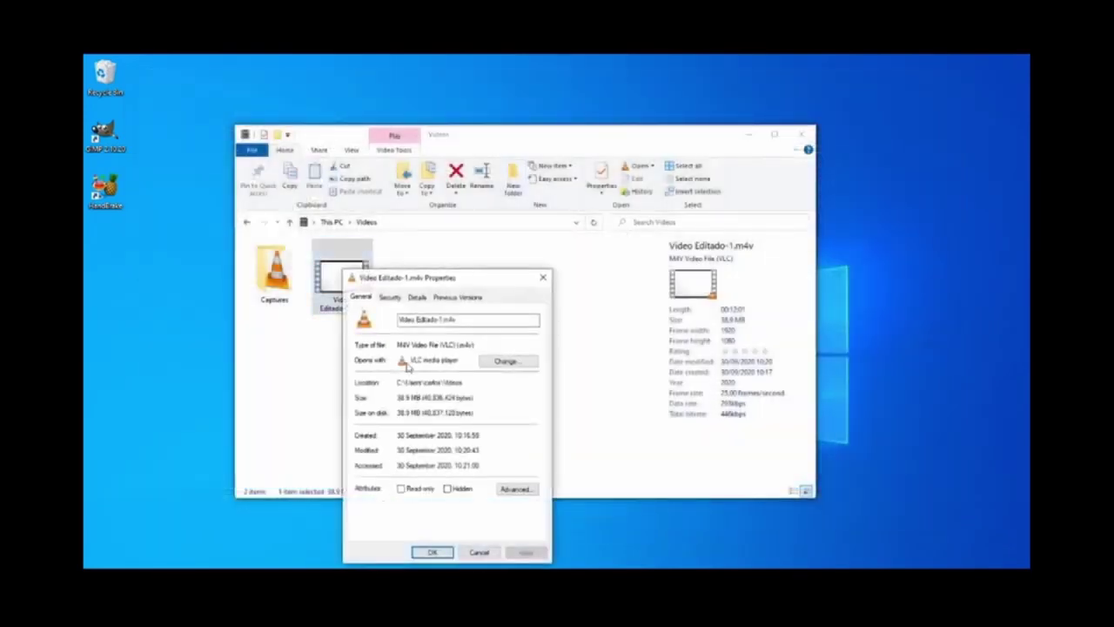
left_click(420, 297)
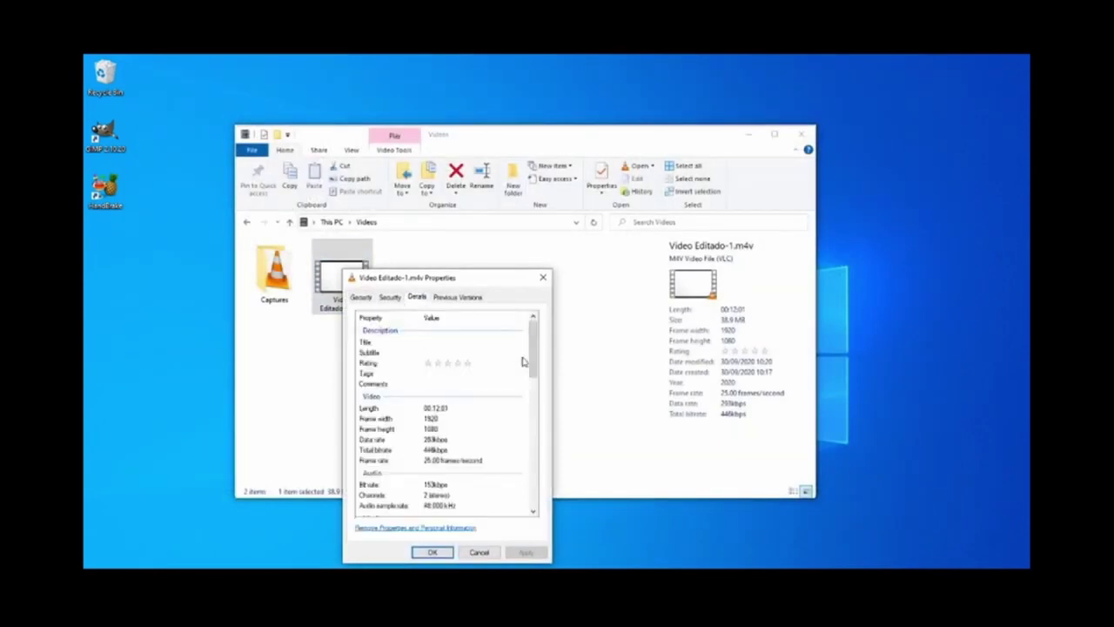
left_click_drag(534, 348, 535, 374)
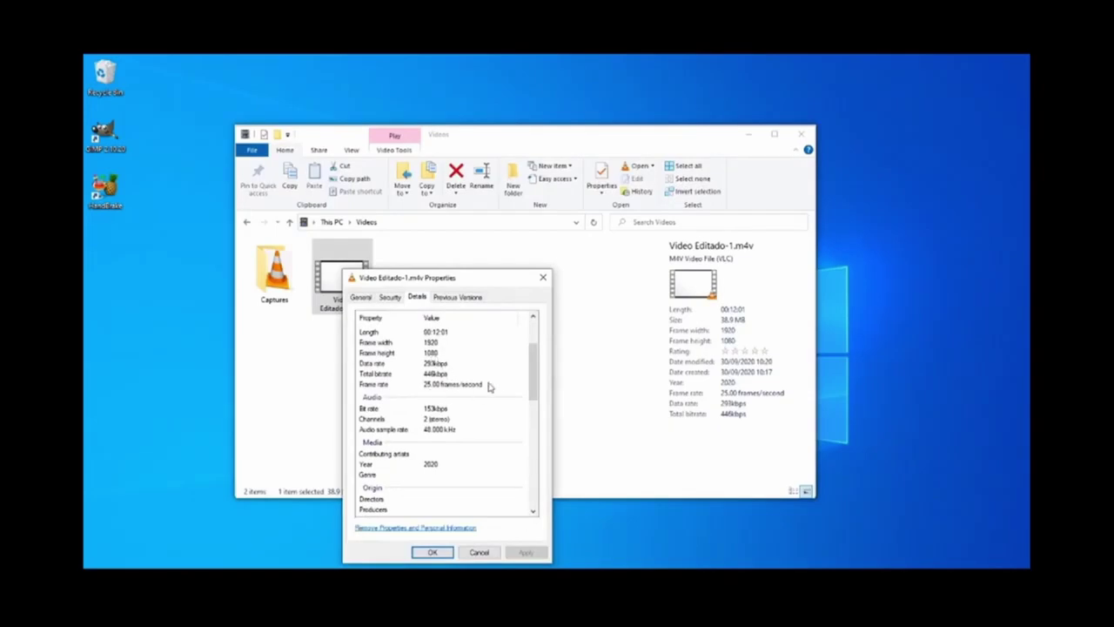
left_click_drag(530, 361, 521, 473)
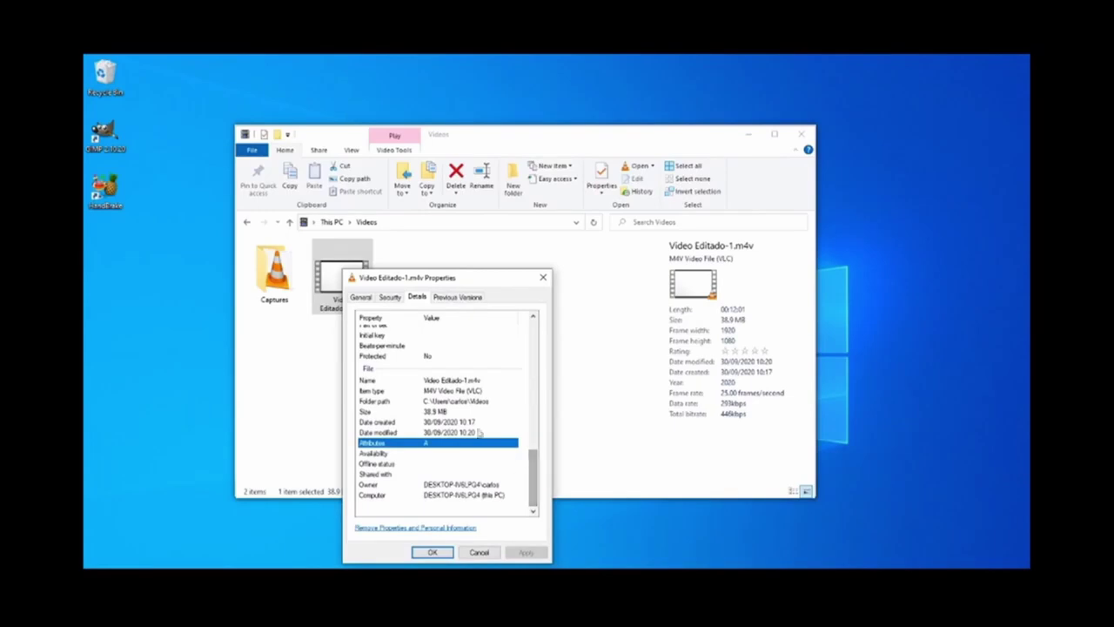
left_click(444, 412)
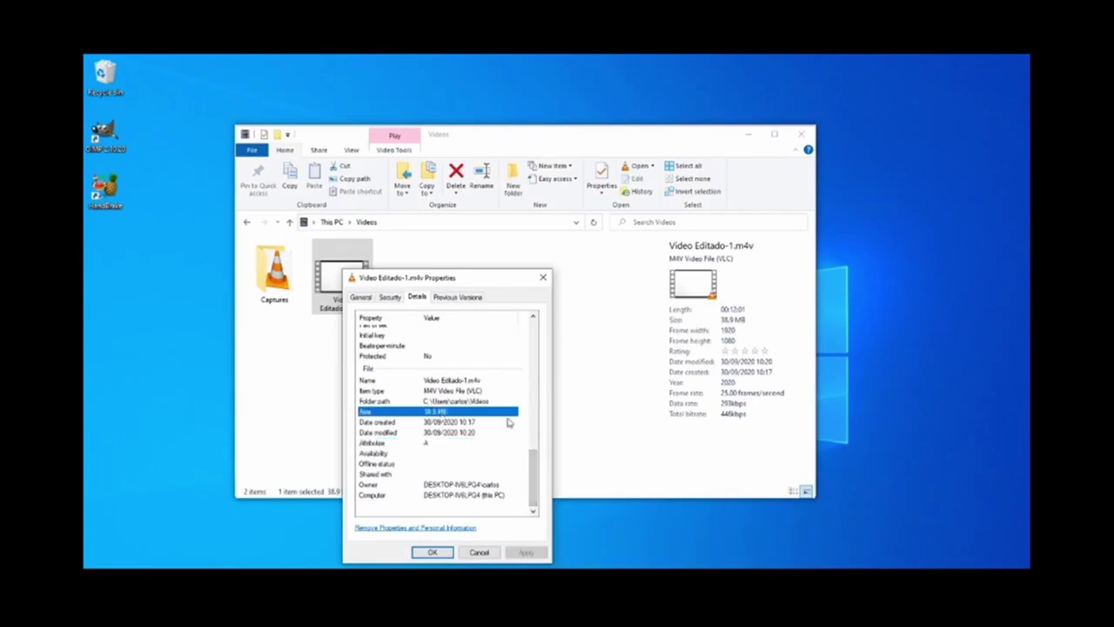